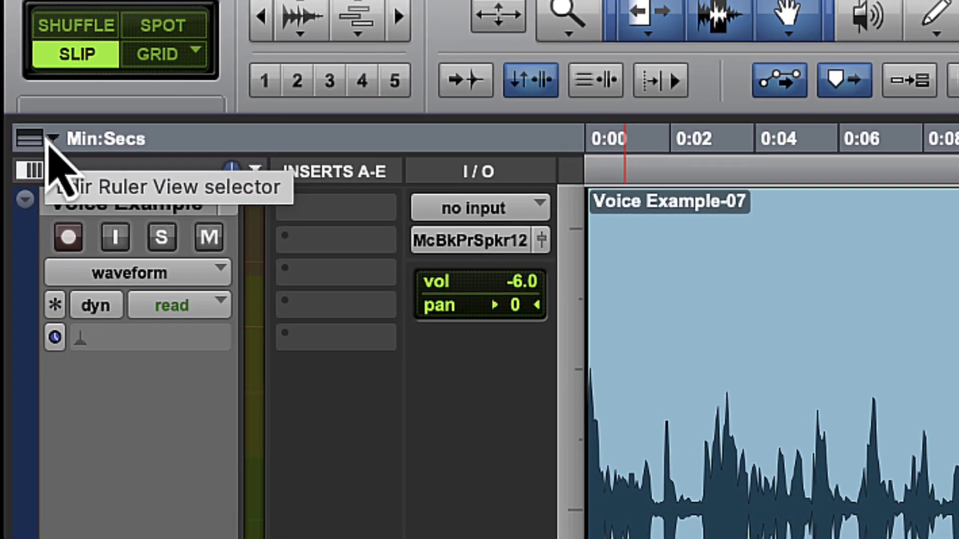
# Add the Markers ruler to the Edit window timeline
pyautogui.click(22, 105)
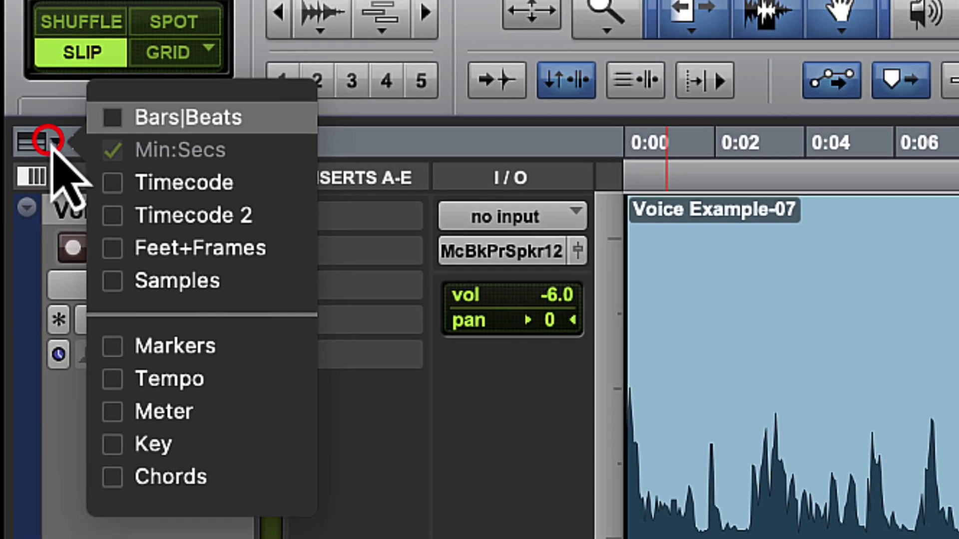
pyautogui.click(112, 350)
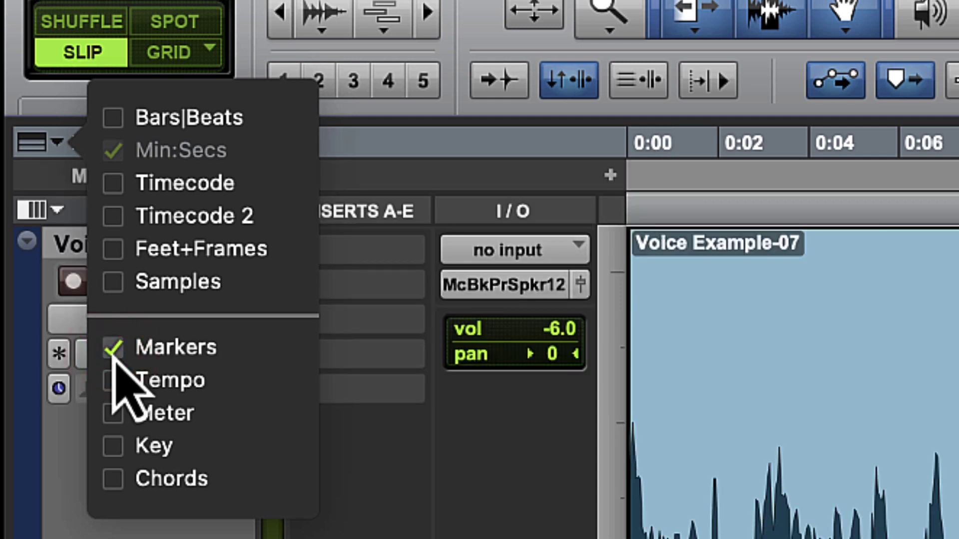
pyautogui.click(31, 142)
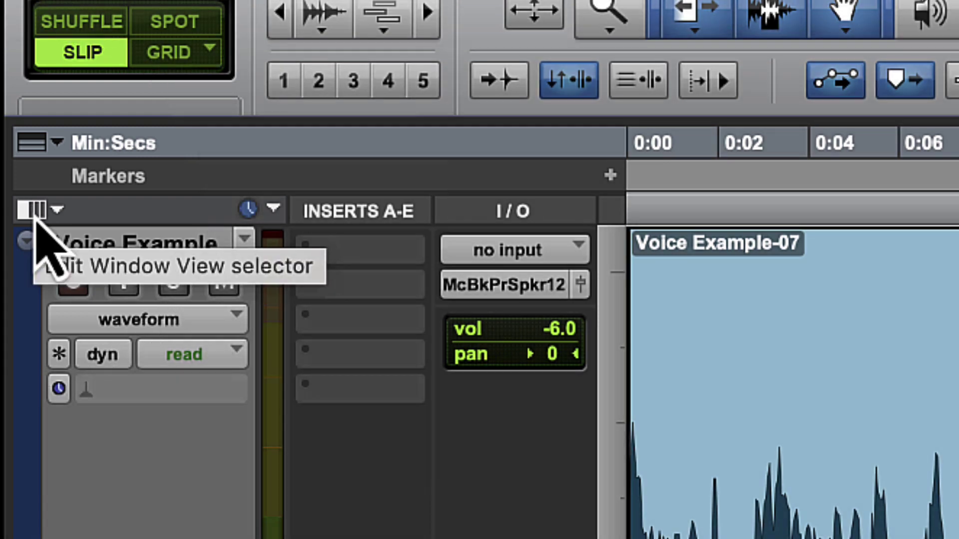
# Show the Marker Controls column on tracks and enable Markers Follow Edit
pyautogui.click(33, 214)
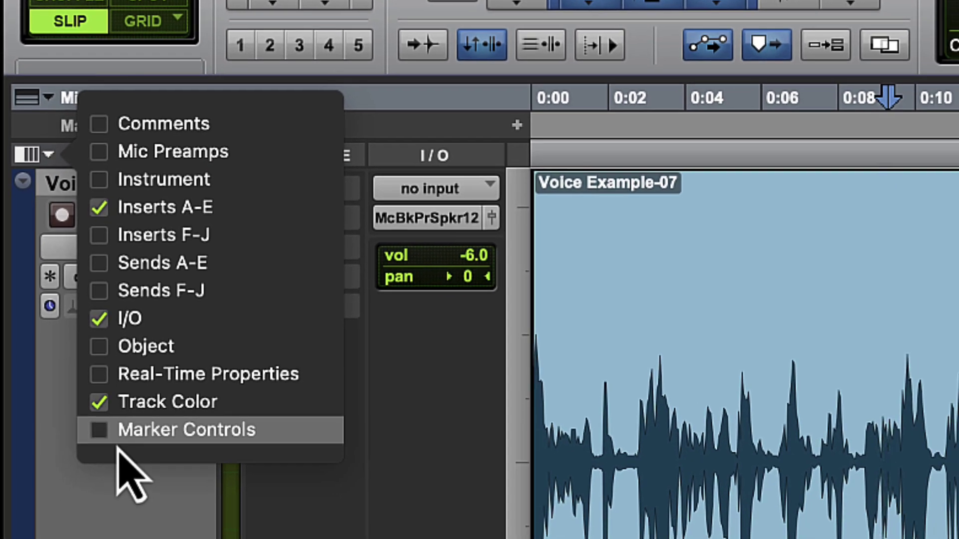
pyautogui.click(99, 430)
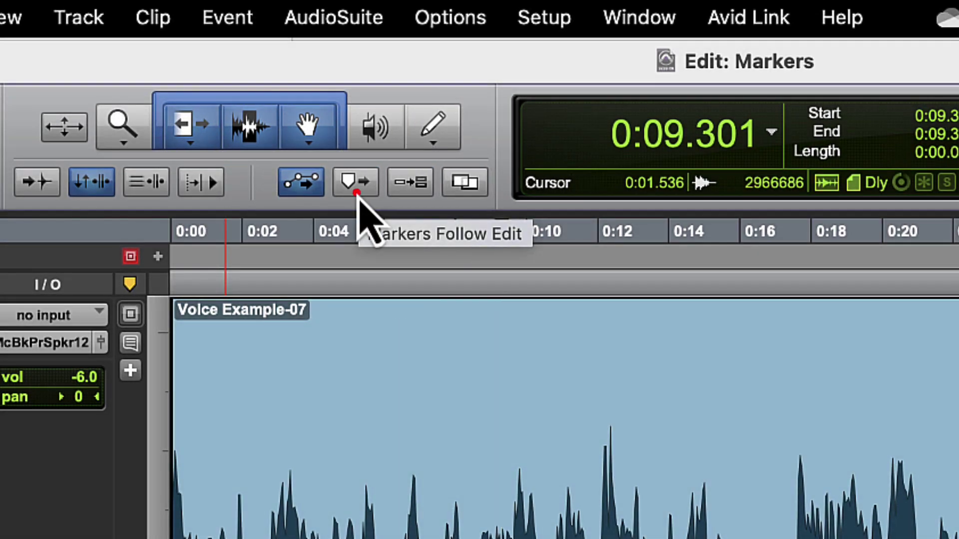
pyautogui.click(360, 195)
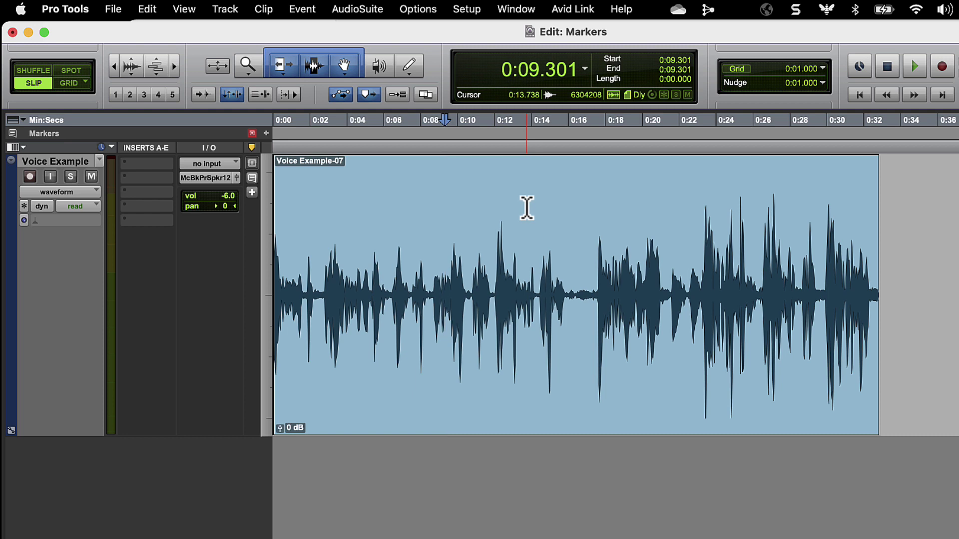
# Add a marker named 'NAME HERE' with comment 'THIS IS A GREAT CLIP' at 0:09.301
pyautogui.press('KP_Enter')
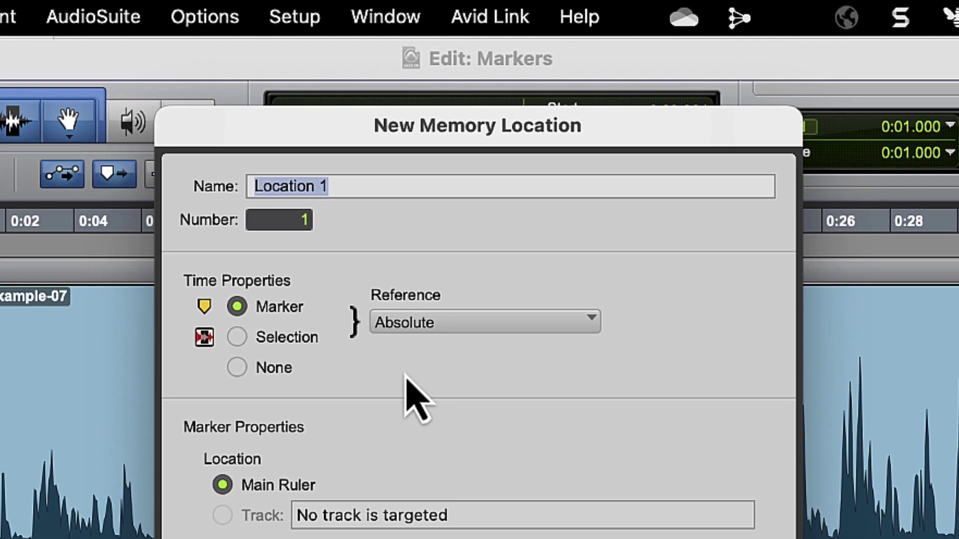
pyautogui.write('NAME HER')
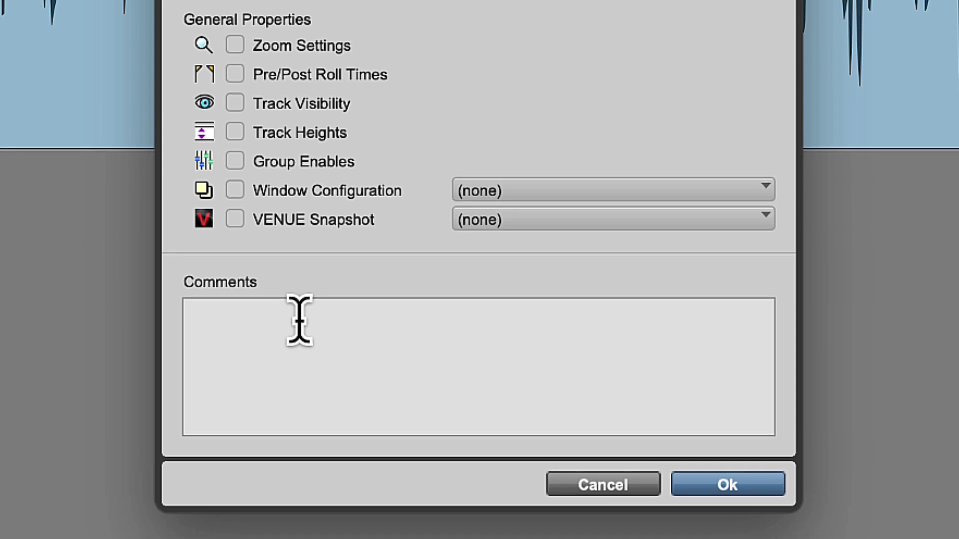
pyautogui.click(300, 320)
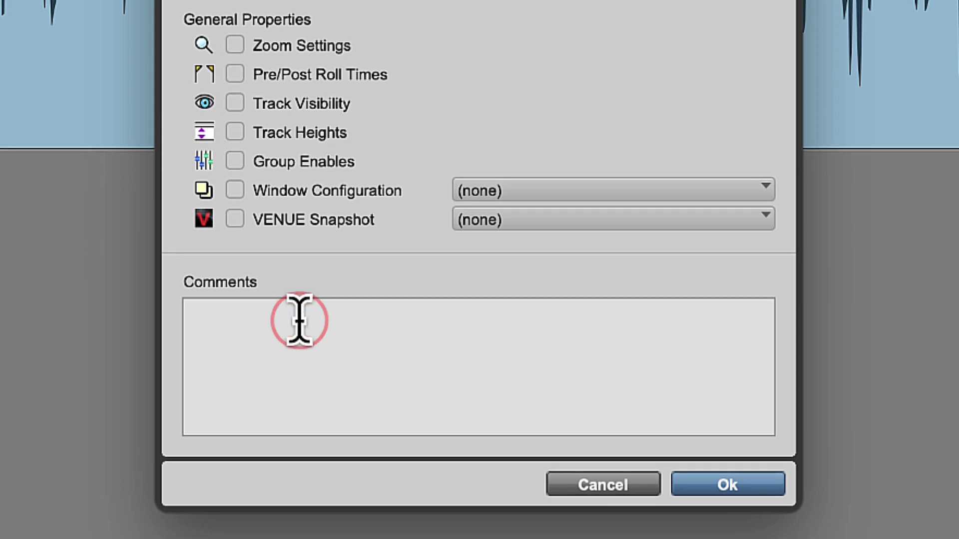
pyautogui.write('THIS IS A GREAT CLIP')
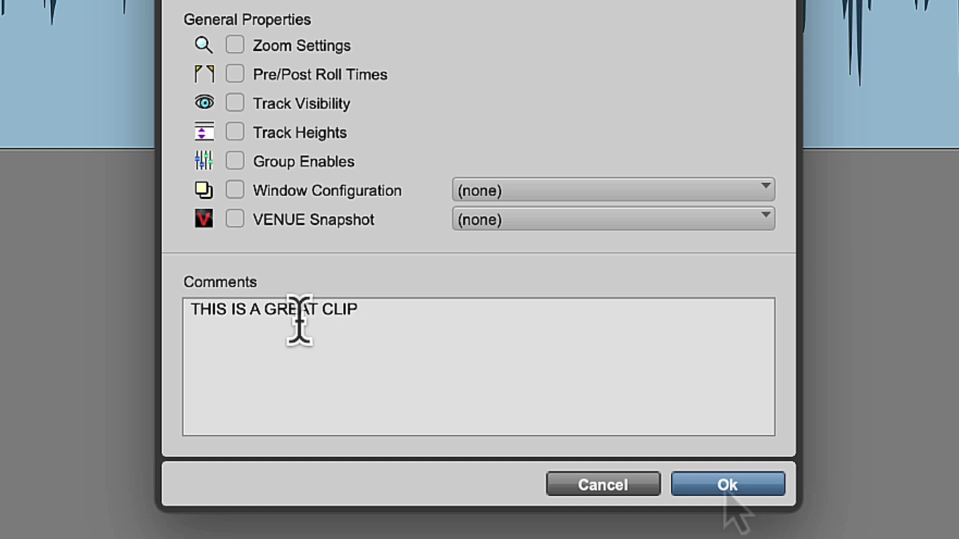
pyautogui.click(725, 491)
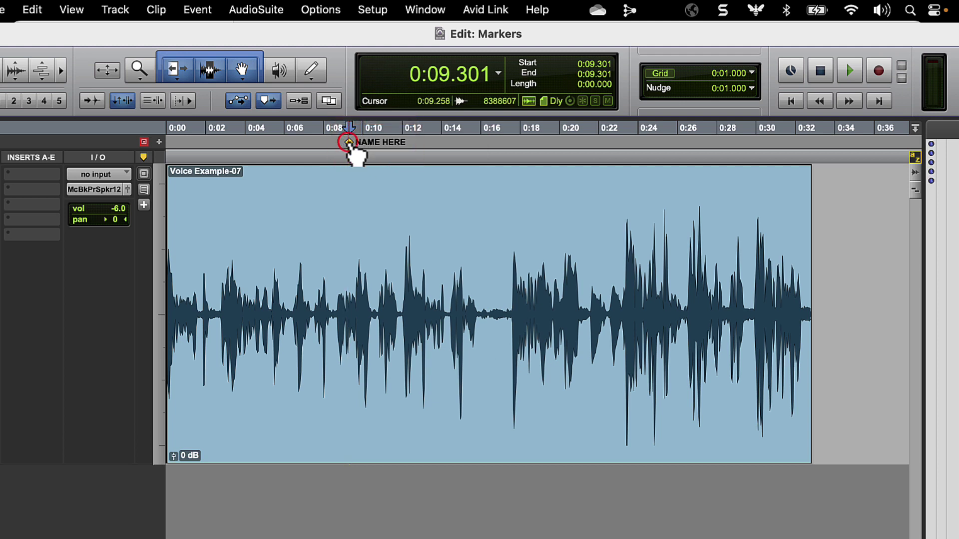
# Move the NAME HERE marker to about 0:05.930 and recolour it darker orange (swatch 6)
pyautogui.moveTo(352, 149)
pyautogui.mouseDown()
pyautogui.moveTo(541, 145)
pyautogui.moveTo(290, 157)
pyautogui.mouseUp()
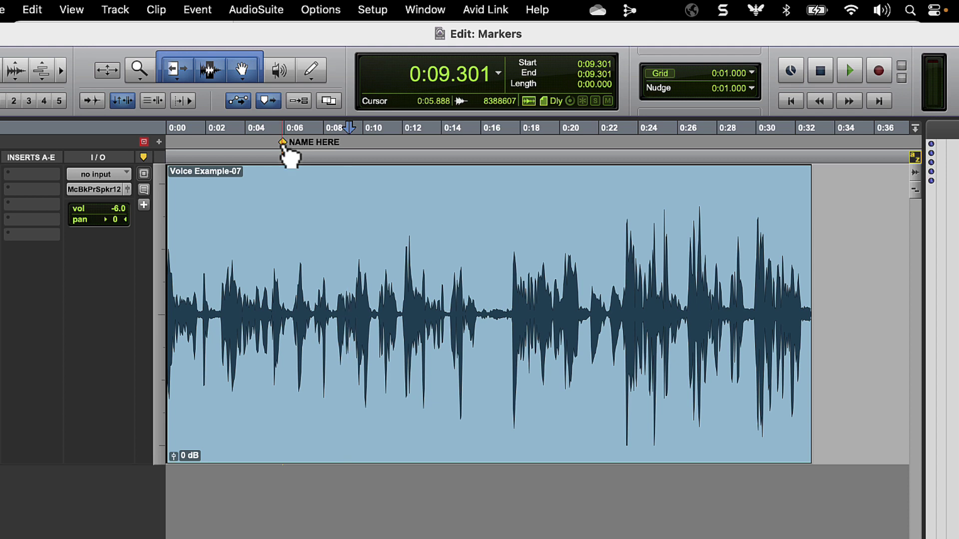
pyautogui.doubleClick(282, 143)
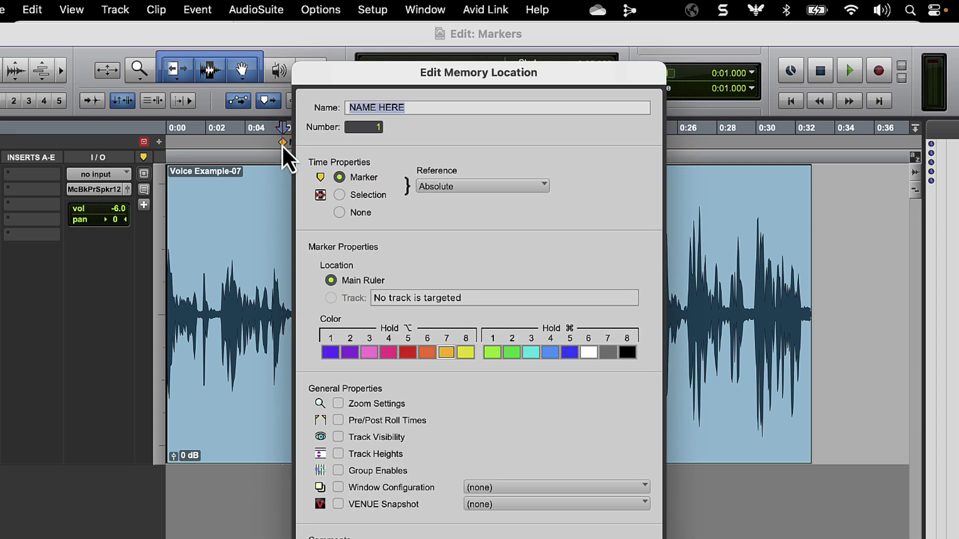
pyautogui.click(429, 355)
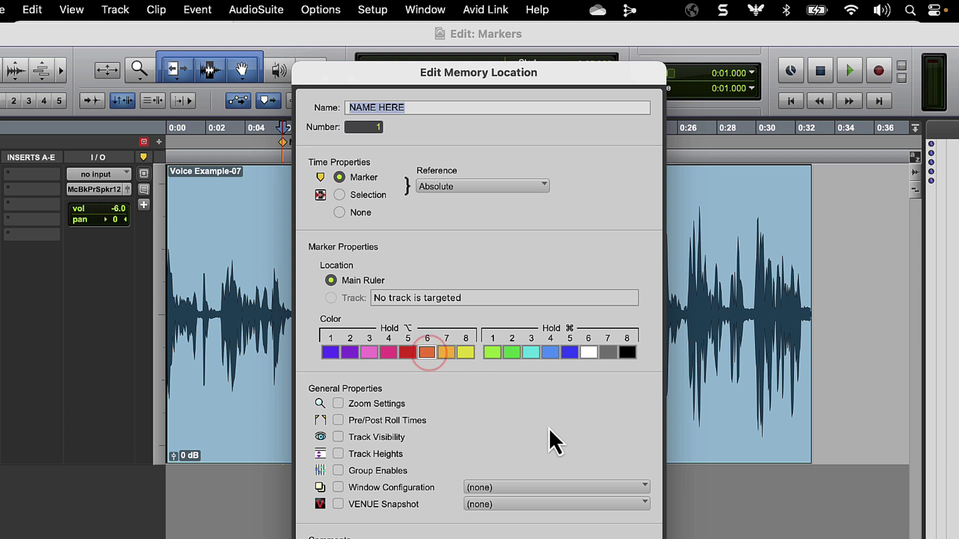
pyautogui.press('Return')
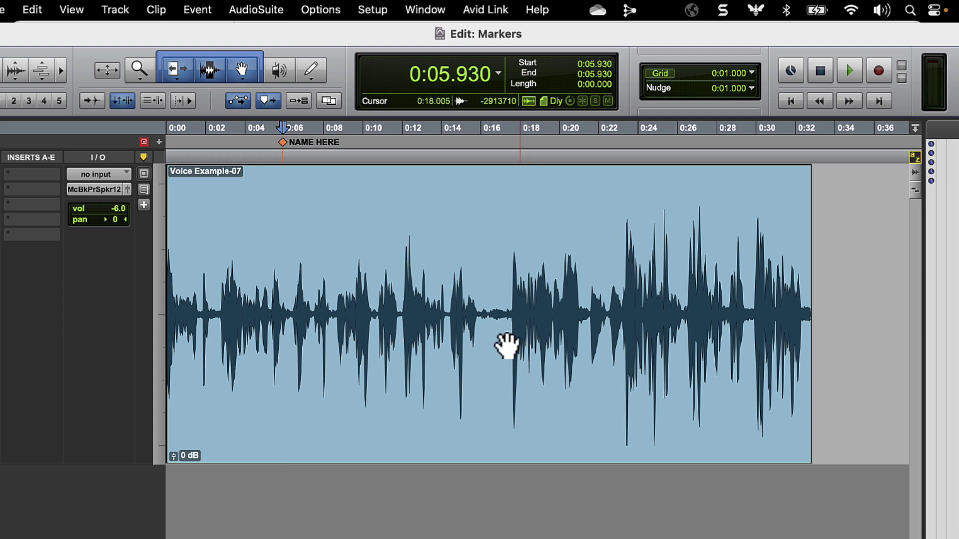
# Add markers Location 2 at 0:15.146 and Location 3 at 0:23.253
pyautogui.click(464, 203)
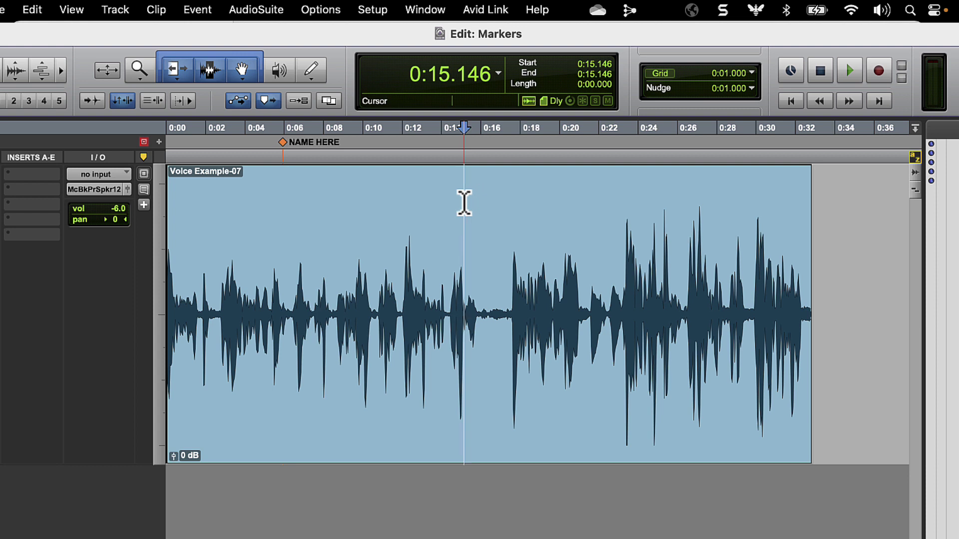
pyautogui.press('KP_Enter')
pyautogui.press('KP_Enter')
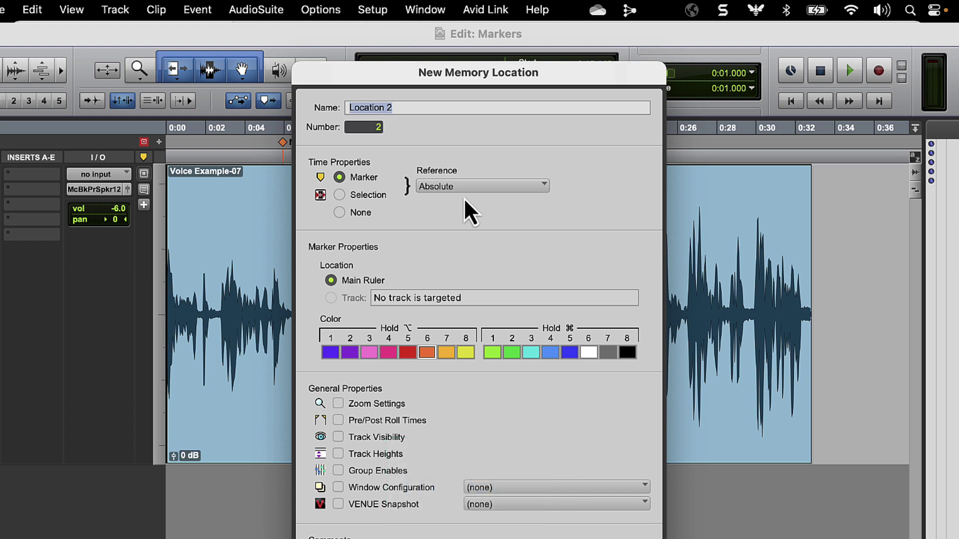
pyautogui.press('Return')
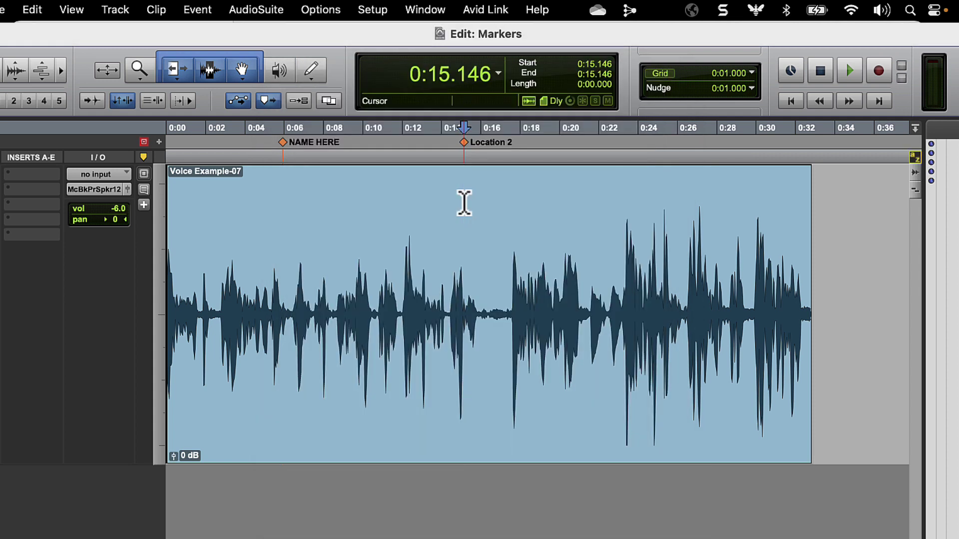
pyautogui.click(638, 220)
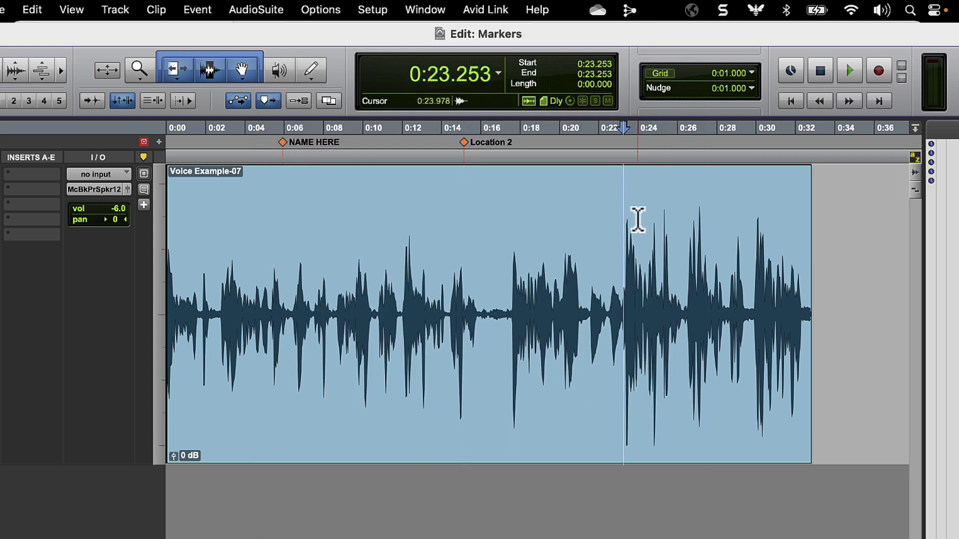
pyautogui.press('KP_Enter')
pyautogui.press('Return')
# Delete the Location 3, Location 2 and NAME HERE markers from the Markers ruler
pyautogui.press('alt+super+z')
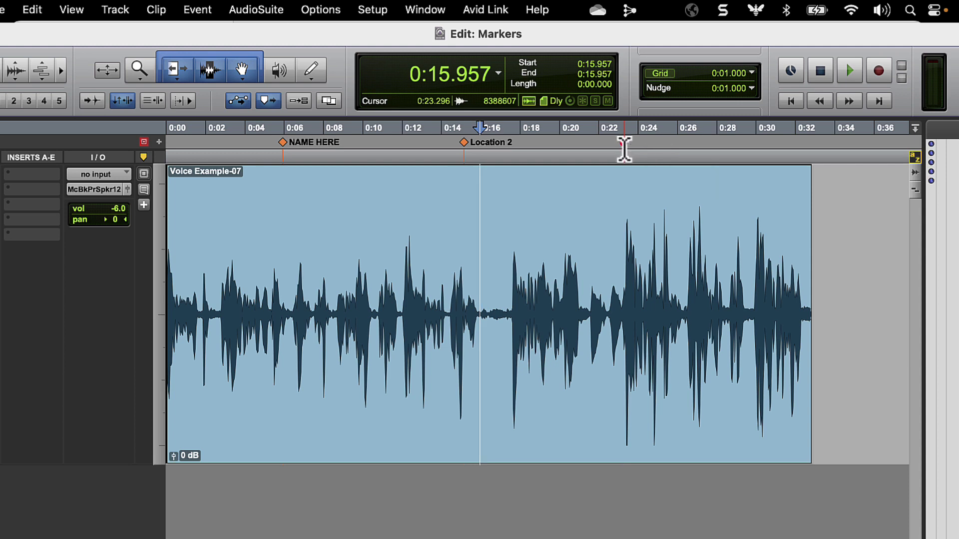
pyautogui.keyDown('alt'); pyautogui.click(623, 143); pyautogui.keyUp('alt')
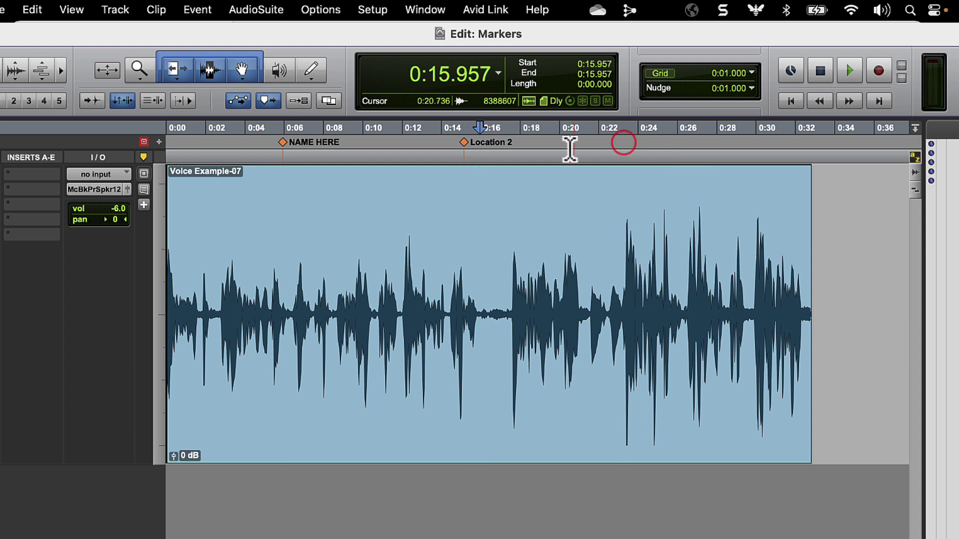
pyautogui.keyDown('alt'); pyautogui.click(463, 143); pyautogui.keyUp('alt')
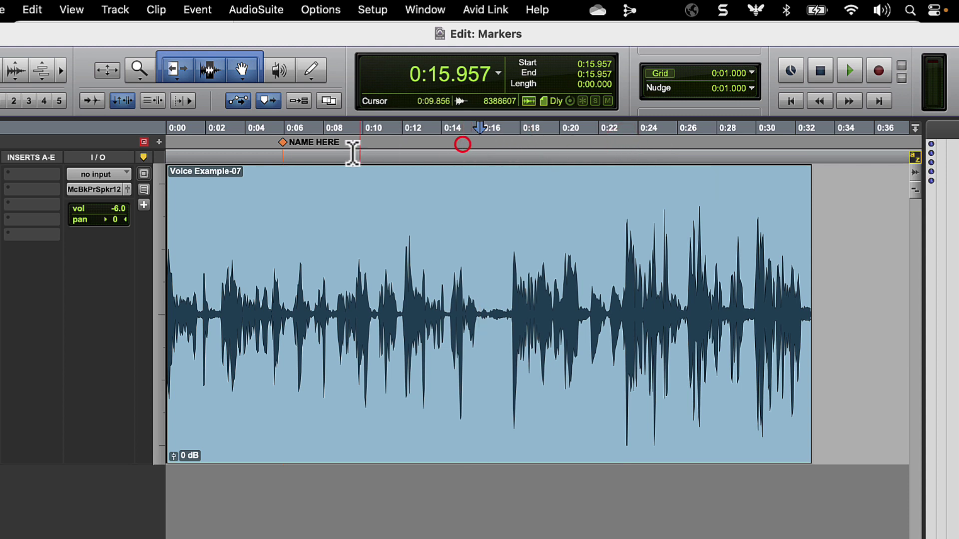
pyautogui.keyDown('alt'); pyautogui.click(284, 144); pyautogui.keyUp('alt')
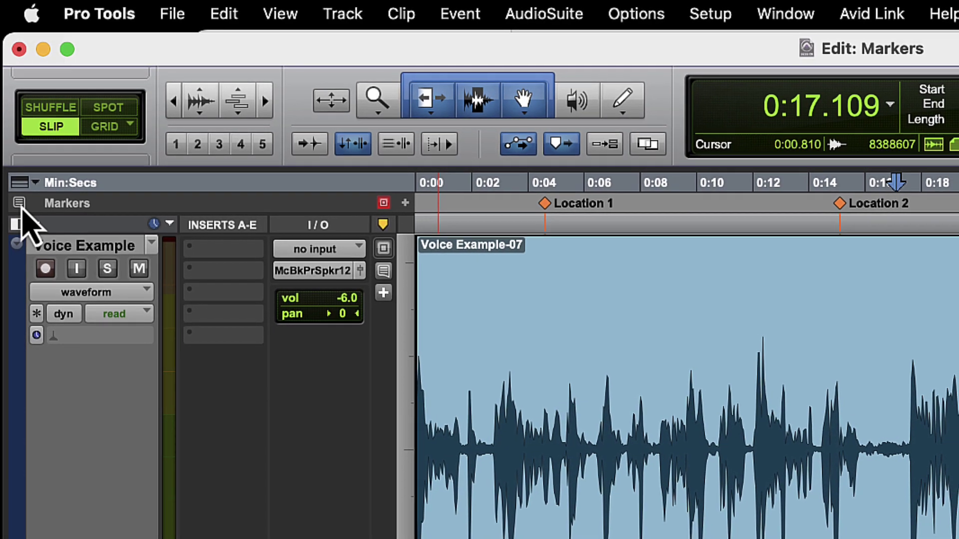
# Toggle the Markers ruler between comments and names, finishing on marker names
pyautogui.click(19, 205)
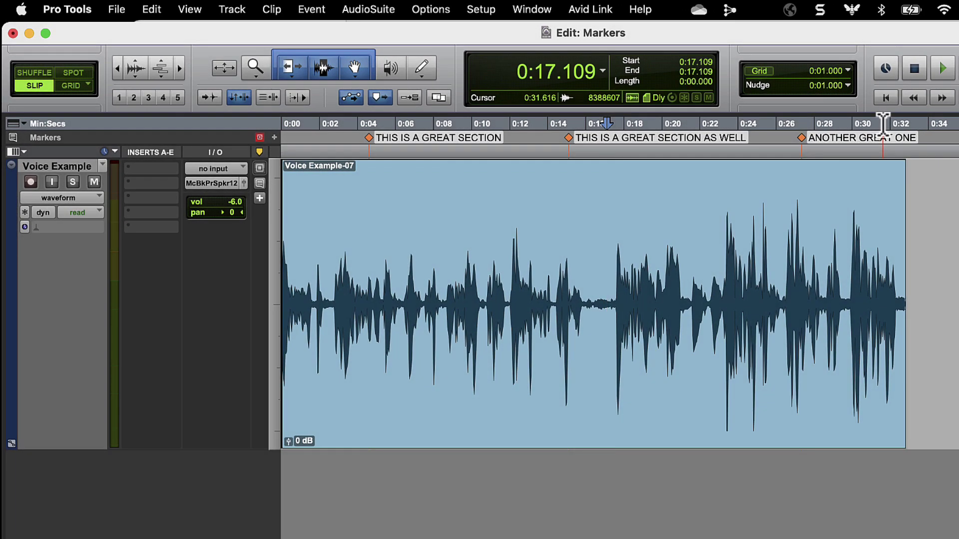
pyautogui.click(11, 138)
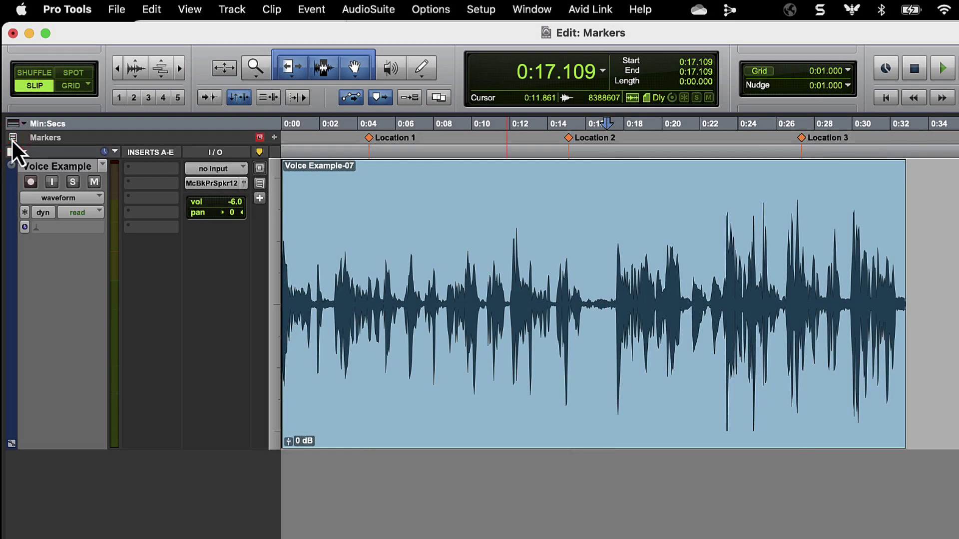
pyautogui.click(12, 138)
pyautogui.click(12, 138)
pyautogui.click(11, 138)
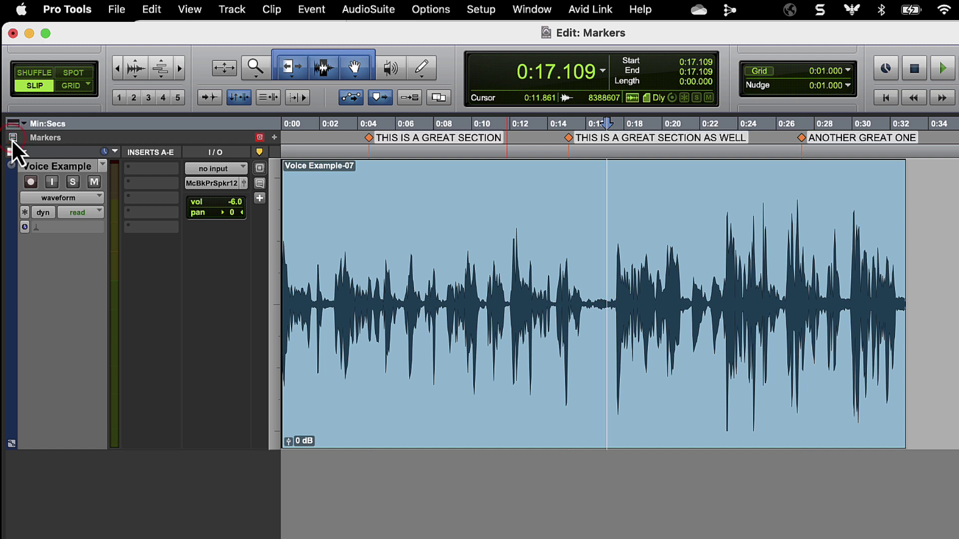
pyautogui.click(11, 138)
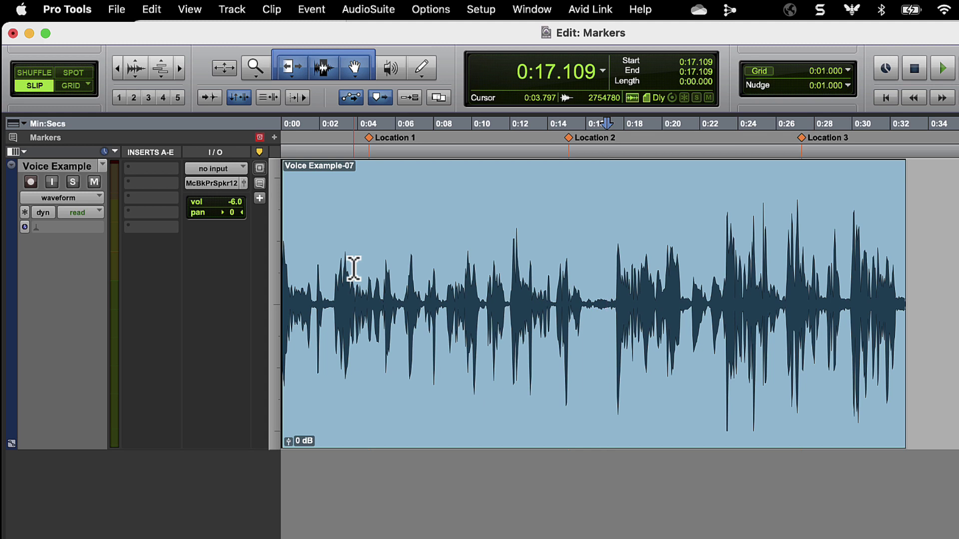
# Split the voice clip at 0:06.570 and 0:19.285, then shift clips -11 and -10 right
pyautogui.click(406, 193)
pyautogui.press('super+e')
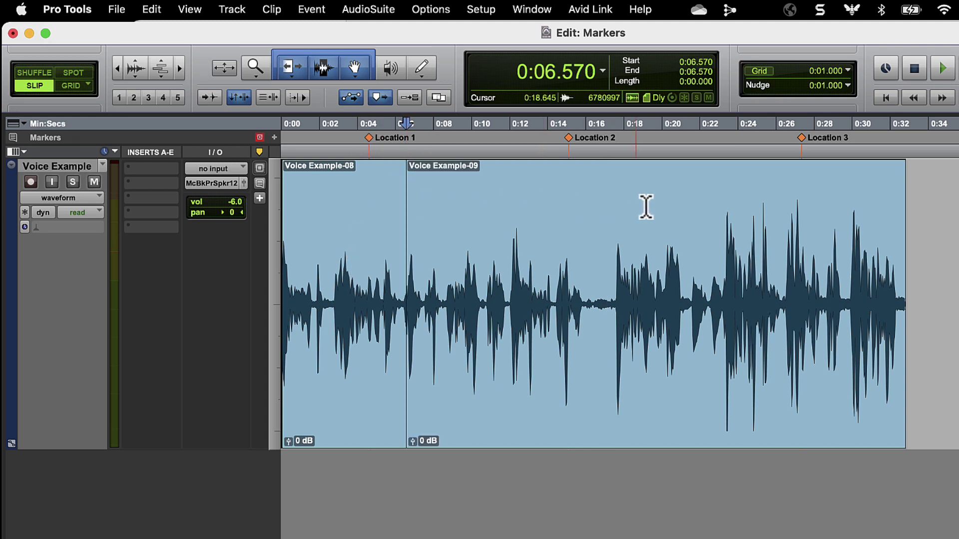
pyautogui.click(647, 207)
pyautogui.press('super+e')
pyautogui.moveTo(727, 358); pyautogui.dragTo(929, 374)
pyautogui.moveTo(510, 374); pyautogui.dragTo(671, 384)
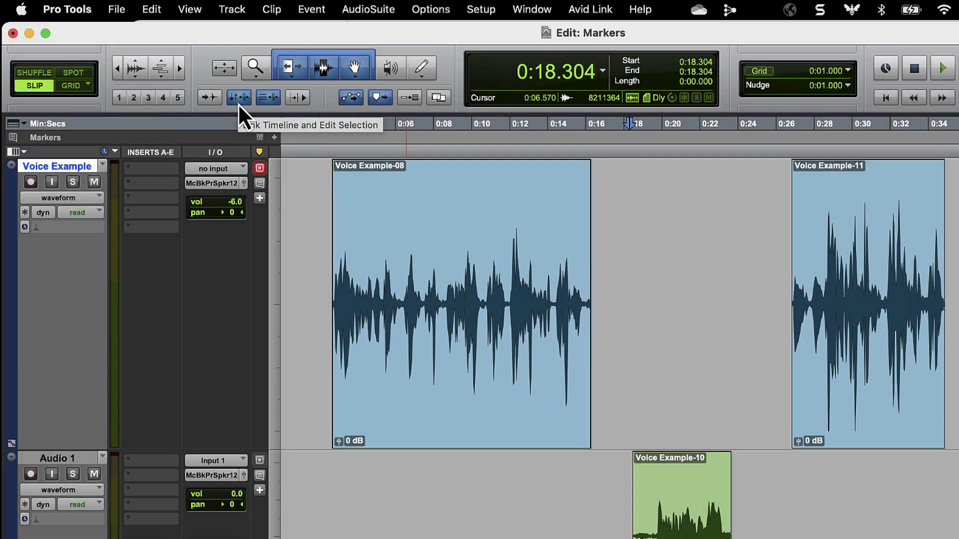
# Select the Audio 1 track
pyautogui.click(456, 475)
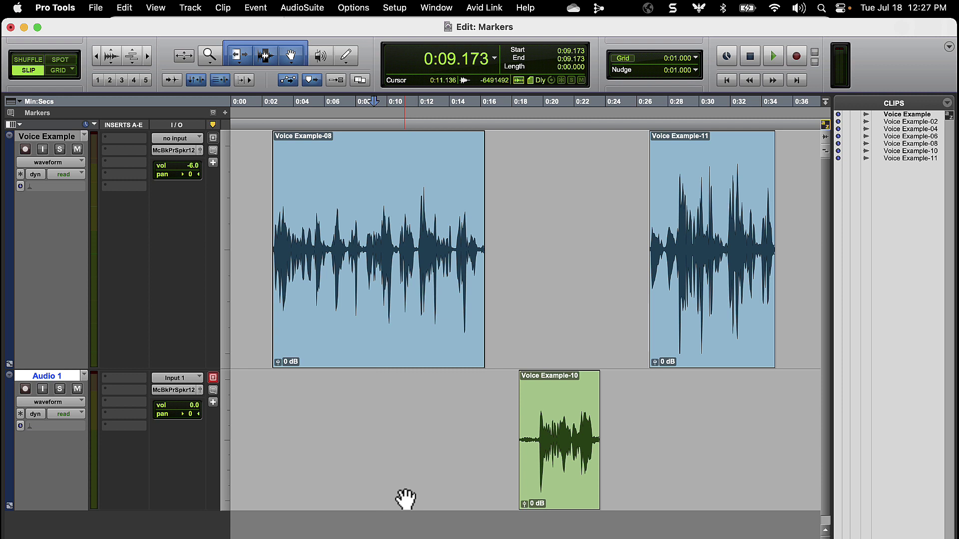
# Set the insertion point at 0:08.192 inside the Voice Example-08 clip
pyautogui.click(359, 175)
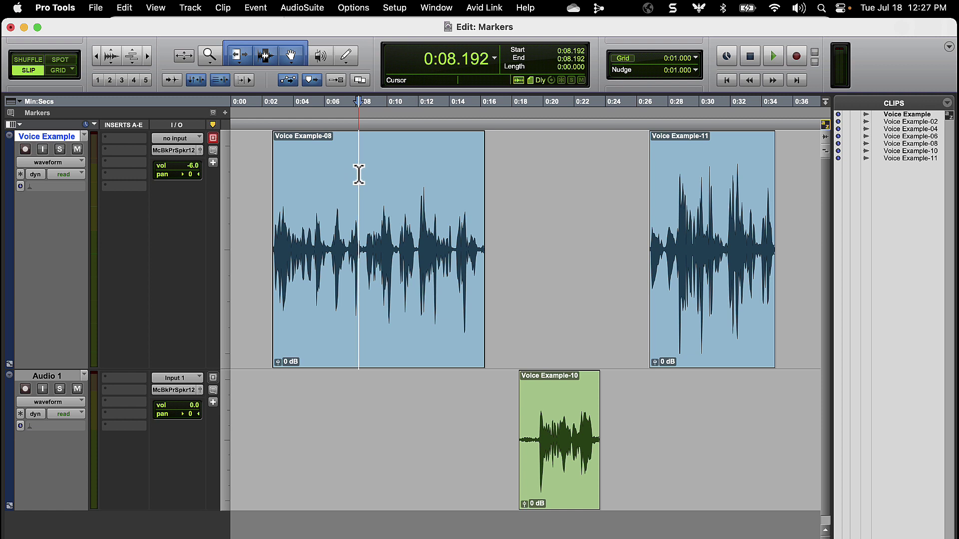
# Create track marker 'NAME' with comment 'THIS CLIP IS GREAT!' at 0:08.192
pyautogui.press('super+KP_Enter')
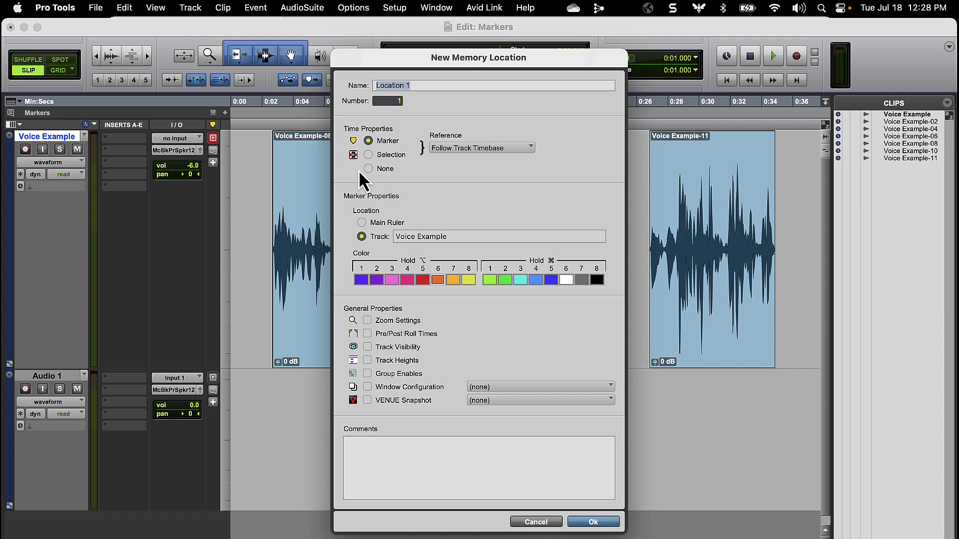
pyautogui.write('ME')
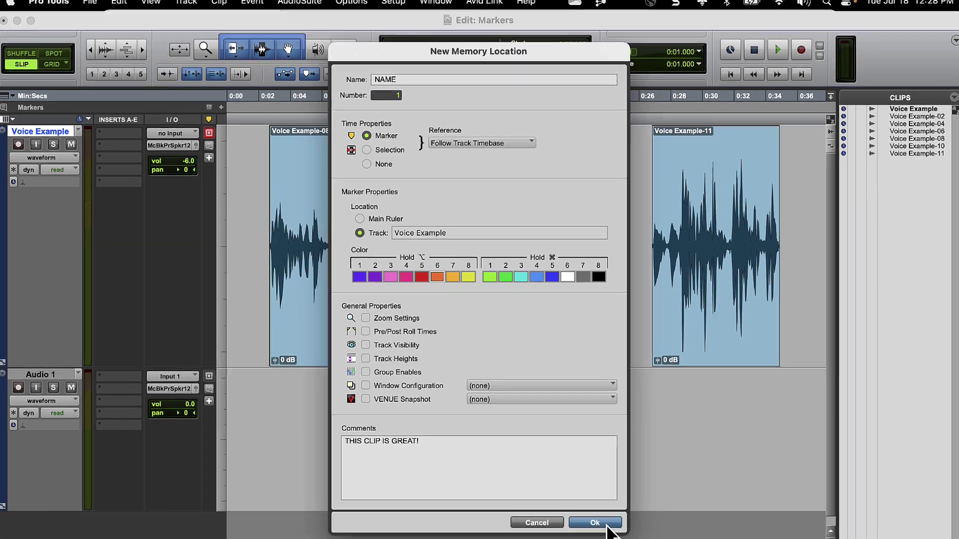
pyautogui.click(605, 524)
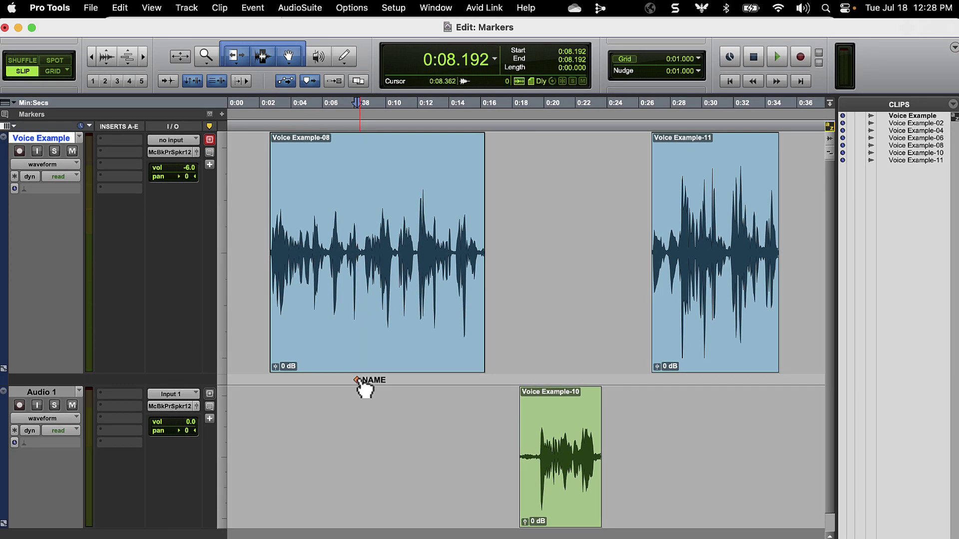
# Move the NAME track marker earlier to 0:06.869 and change its colour to purple
pyautogui.moveTo(358, 379)
pyautogui.mouseDown()
pyautogui.moveTo(303, 380)
pyautogui.moveTo(409, 381)
pyautogui.moveTo(338, 380)
pyautogui.mouseUp()
pyautogui.doubleClick(338, 380)
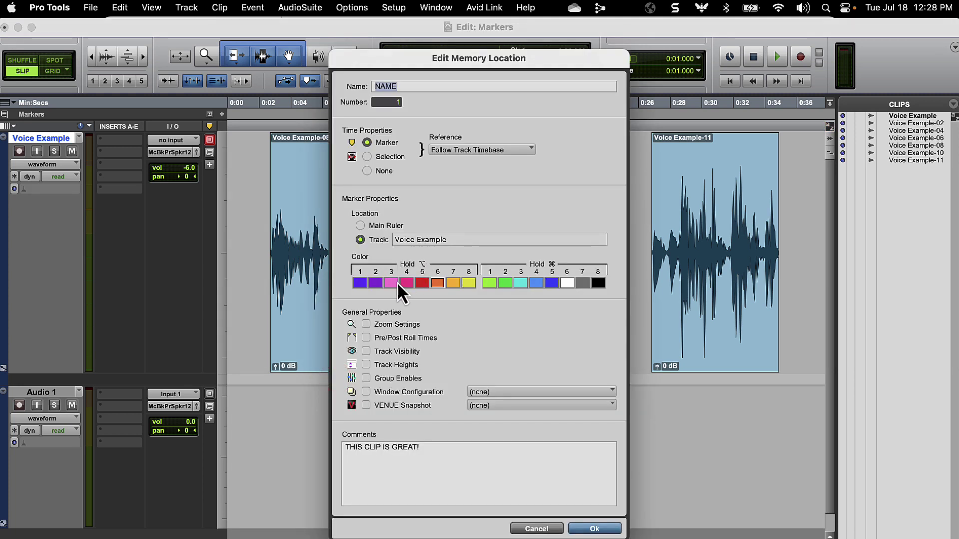
pyautogui.click(374, 285)
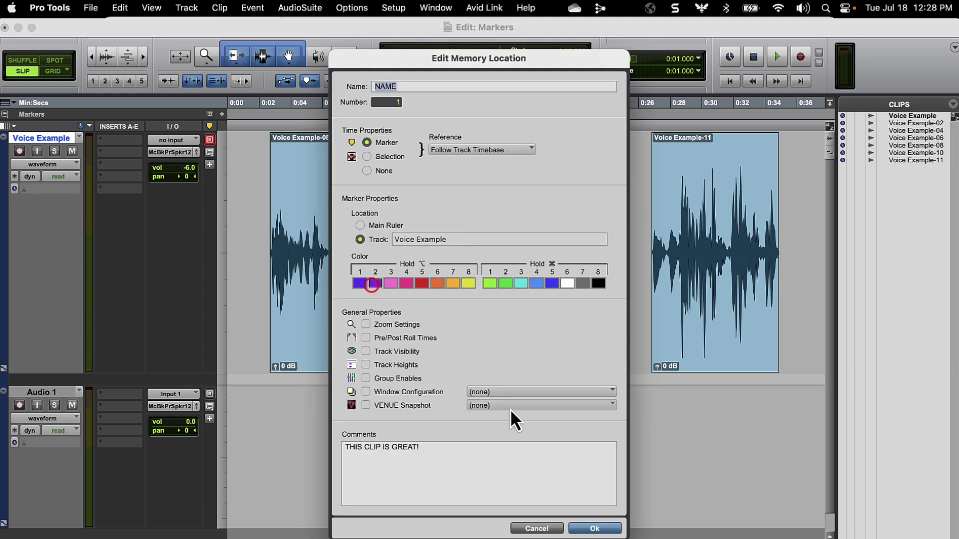
pyautogui.click(591, 528)
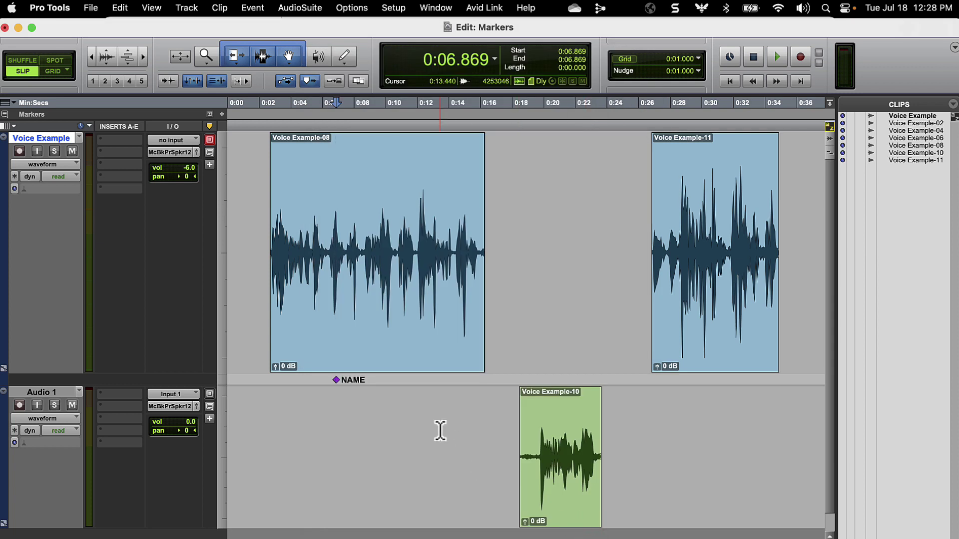
# Toggle marker labels between comment and name, leave names showing, and set the edit point near 0:11.9
pyautogui.click(260, 287)
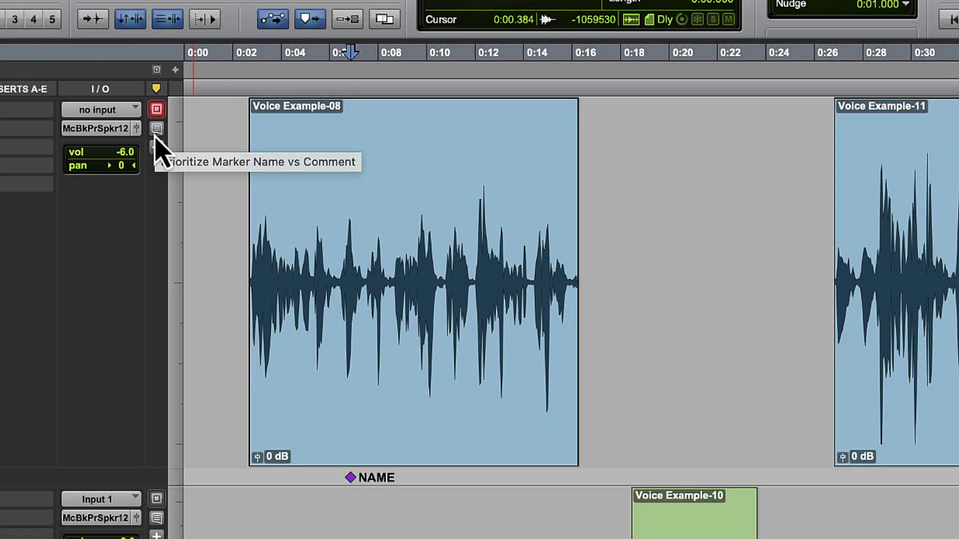
pyautogui.click(155, 133)
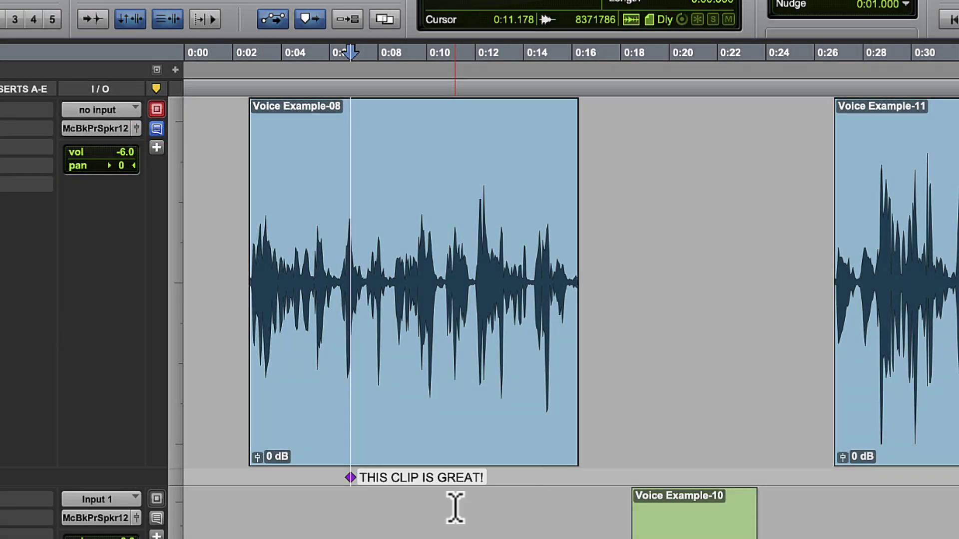
pyautogui.click(156, 129)
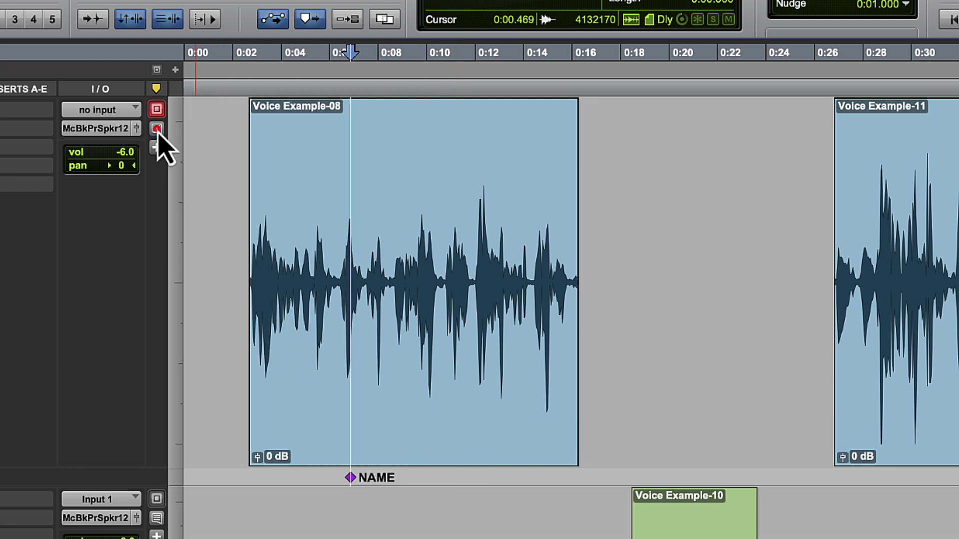
pyautogui.click(156, 129)
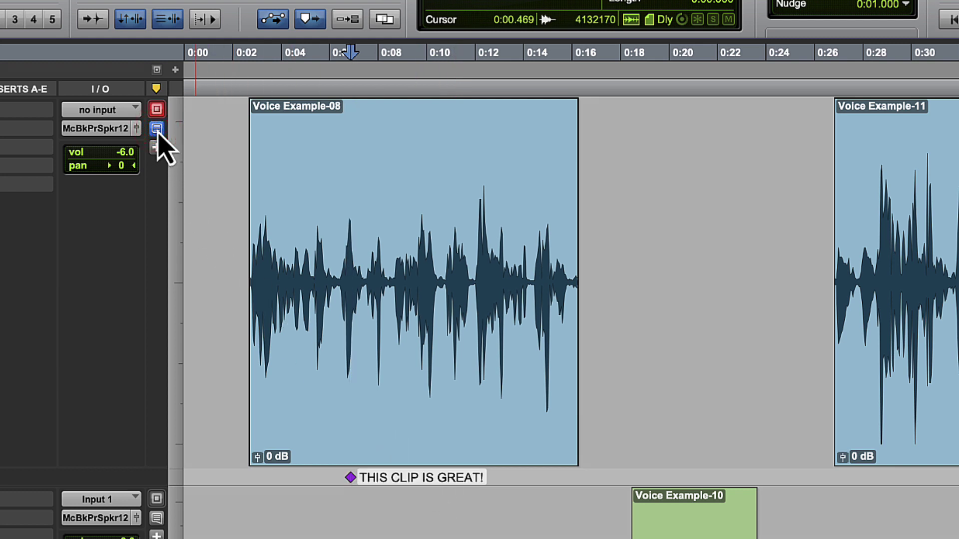
pyautogui.click(157, 129)
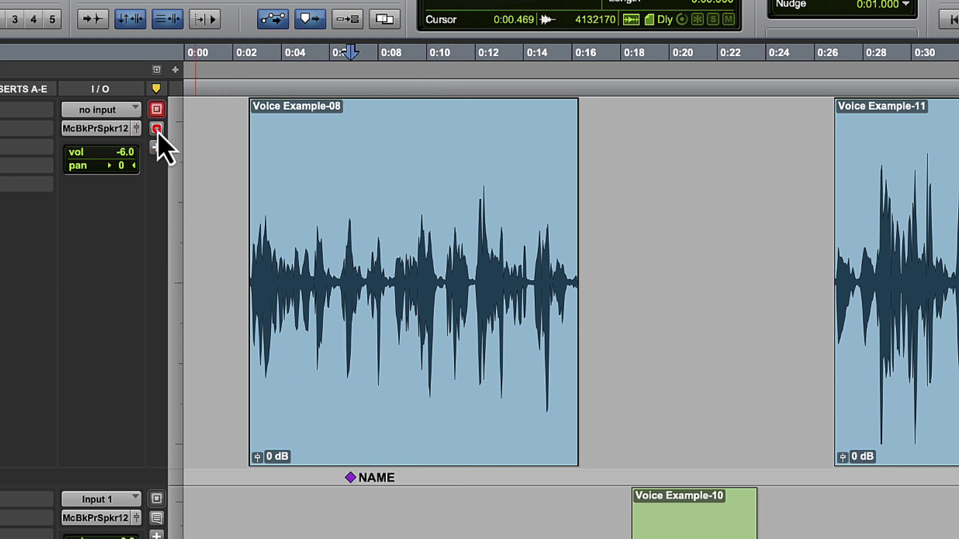
pyautogui.click(473, 222)
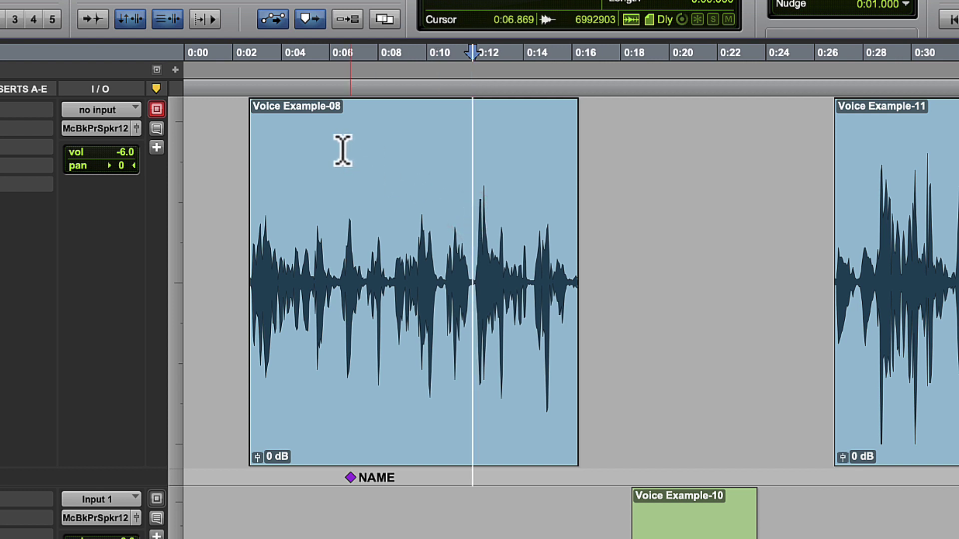
# Add a Location 2 track marker to the Voice Example track at about 0:11.9
pyautogui.click(220, 143)
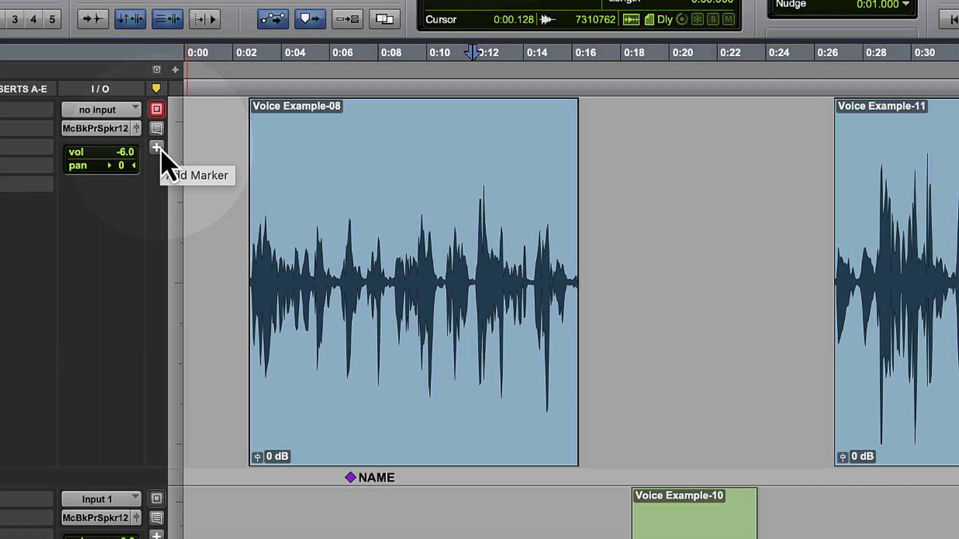
pyautogui.click(156, 148)
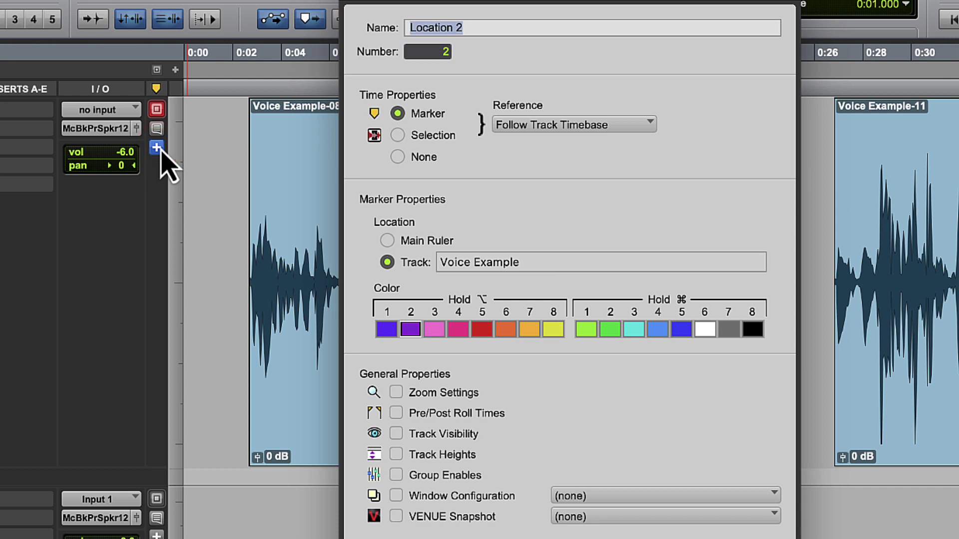
pyautogui.press('Return')
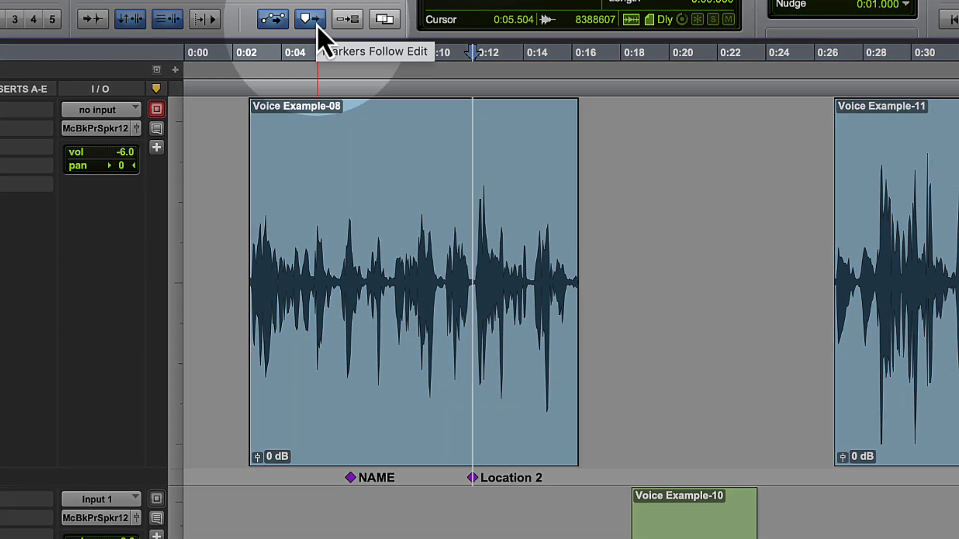
# Nudge Voice Example-08 earlier, split it near 0:09.8, and drag the second clip (-13) later to about 0:14
pyautogui.moveTo(451, 396)
pyautogui.mouseDown()
pyautogui.moveTo(419, 397)
pyautogui.moveTo(527, 387)
pyautogui.moveTo(554, 400)
pyautogui.moveTo(452, 404)
pyautogui.mouseUp()
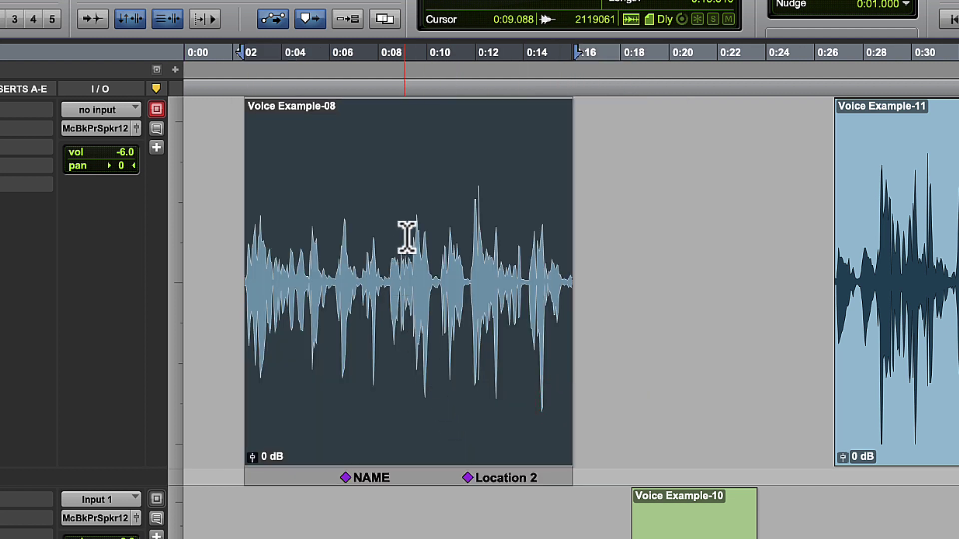
pyautogui.click(423, 208)
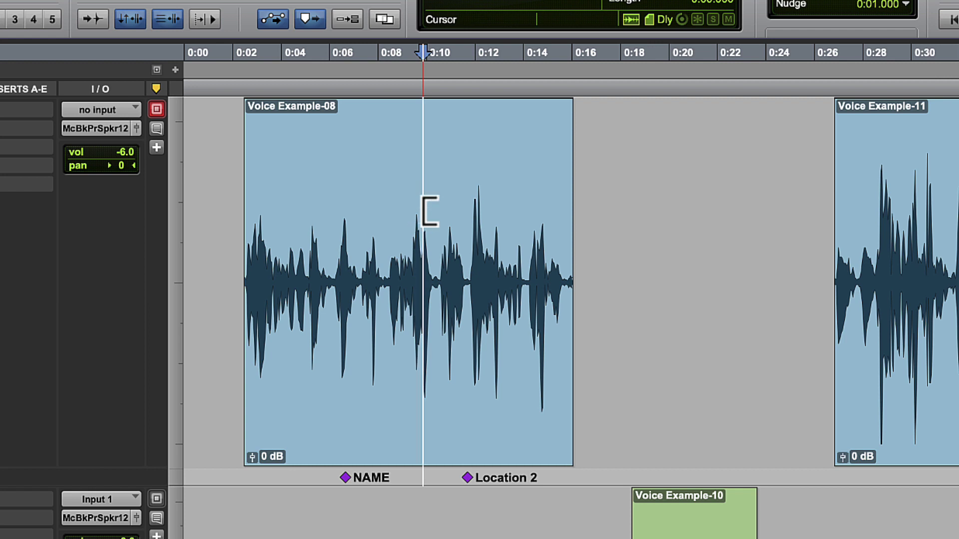
pyautogui.press('super+e')
pyautogui.moveTo(479, 415); pyautogui.dragTo(583, 419)
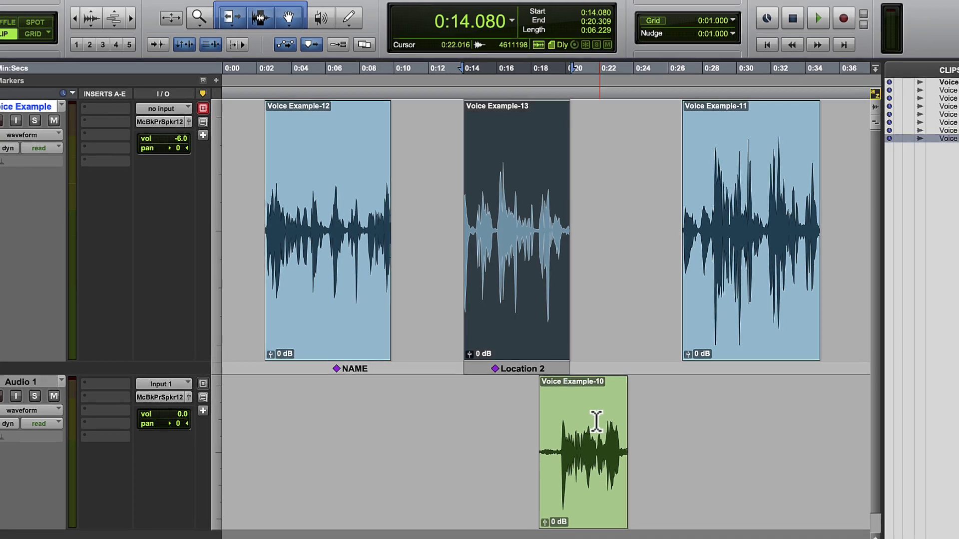
# Add a Location 3 track marker on Audio 1 at 0:21.802 inside Voice Example-10
pyautogui.click(596, 421)
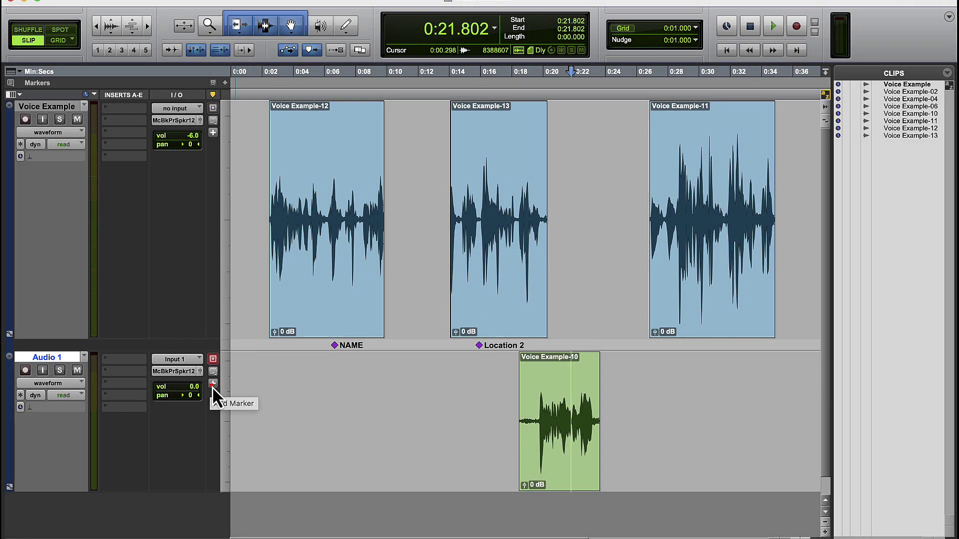
pyautogui.click(212, 386)
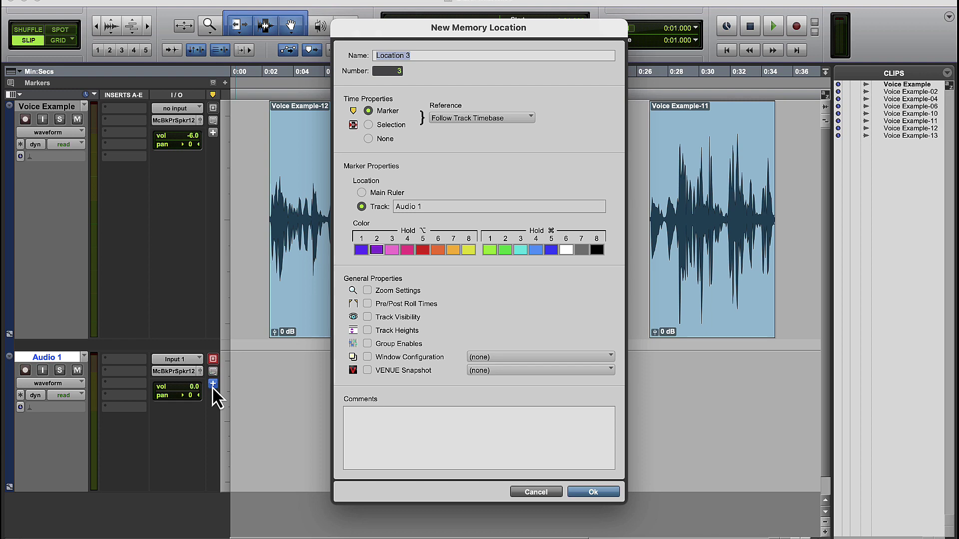
pyautogui.click(584, 490)
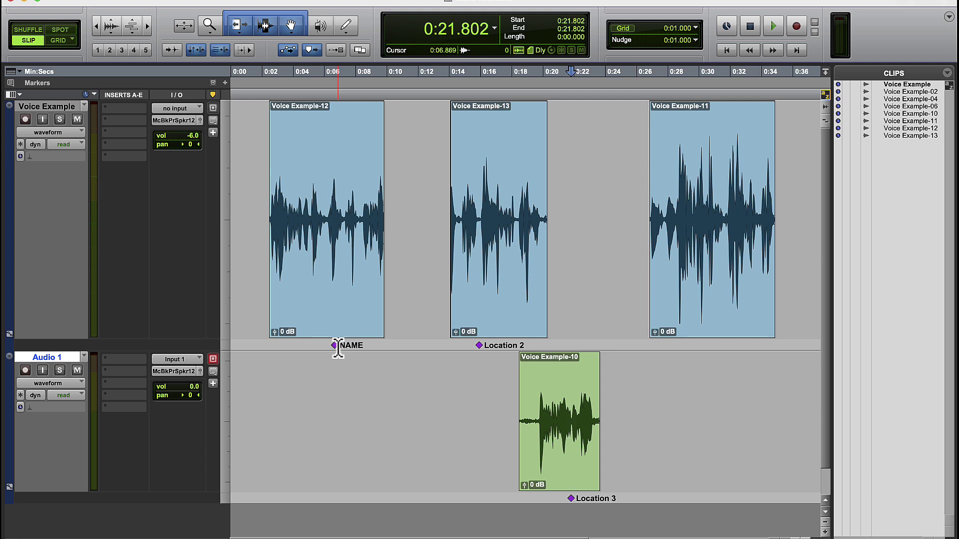
# Add timeline marker Location 4 at about 0:10, then move Voice Example-12 to 0:00 and -13 to 0:18.304
pyautogui.click(484, 132)
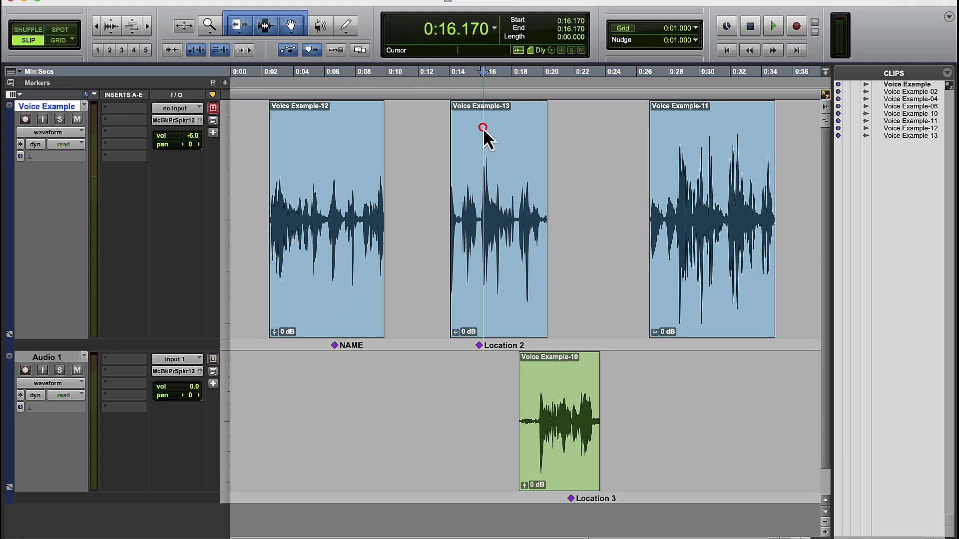
pyautogui.press('Return')
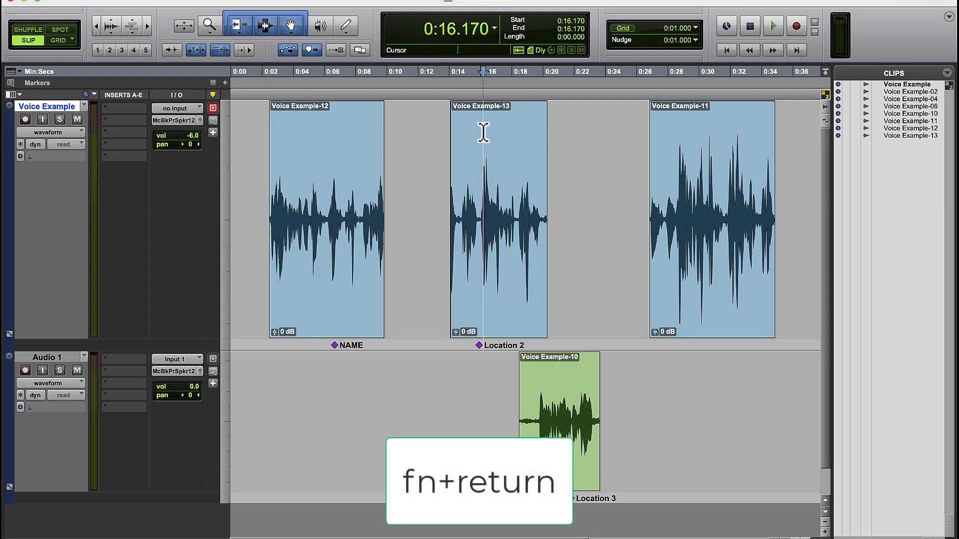
pyautogui.press('Return')
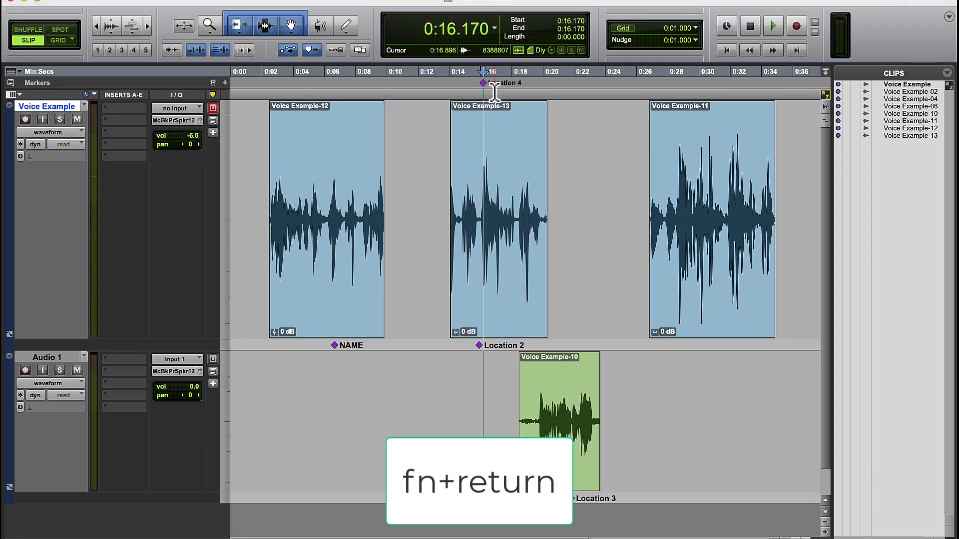
pyautogui.moveTo(485, 85); pyautogui.dragTo(391, 95)
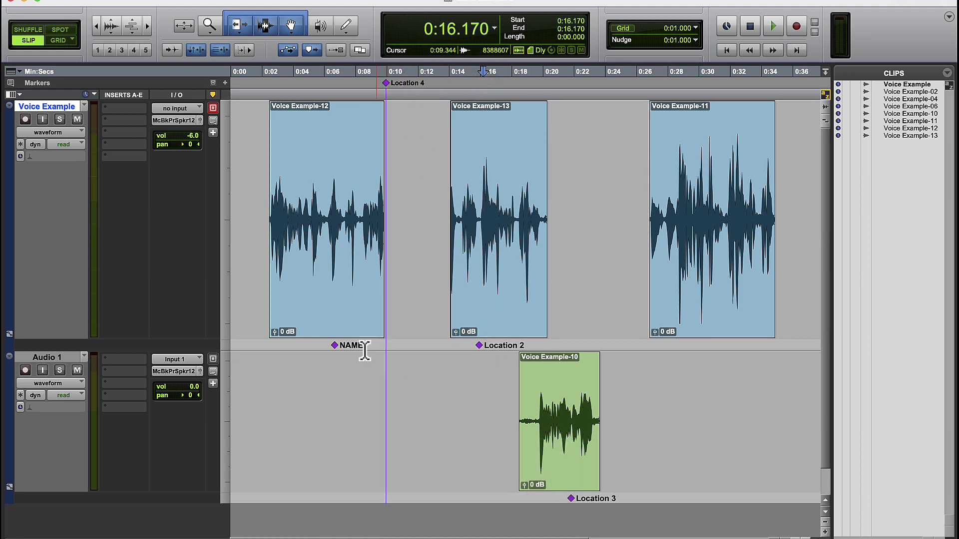
pyautogui.moveTo(361, 330); pyautogui.dragTo(325, 315)
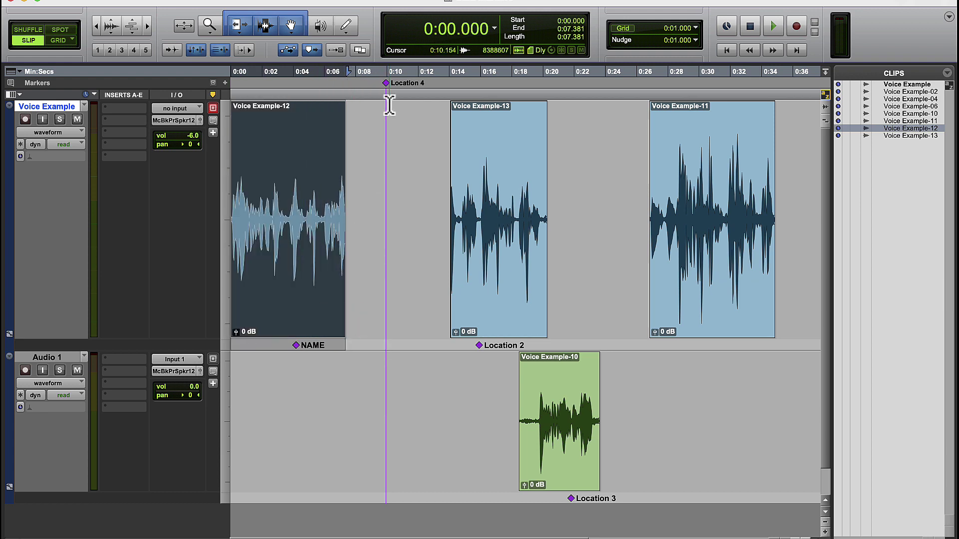
pyautogui.moveTo(505, 300); pyautogui.dragTo(572, 305)
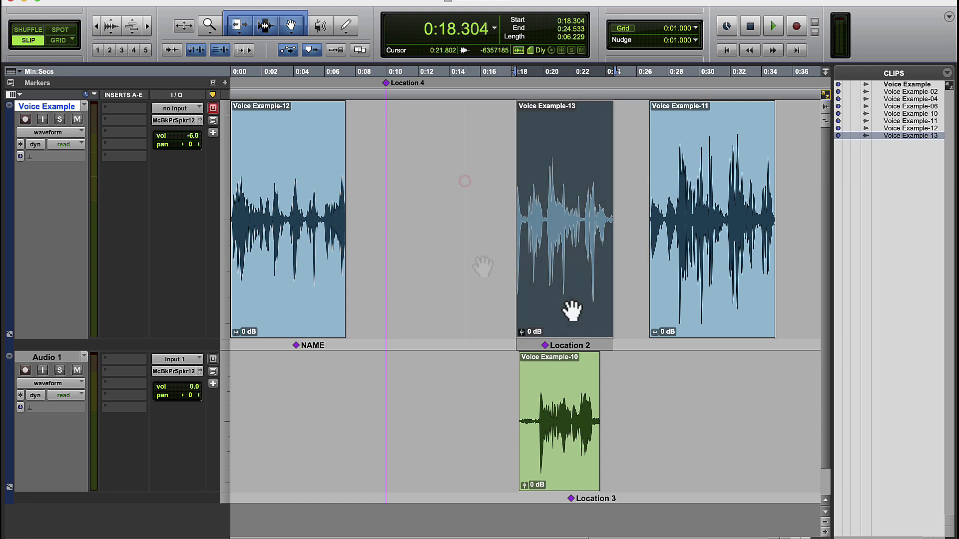
# Remove the Location 2 and Location 4 markers, then select Voice Example-10
pyautogui.click(463, 179)
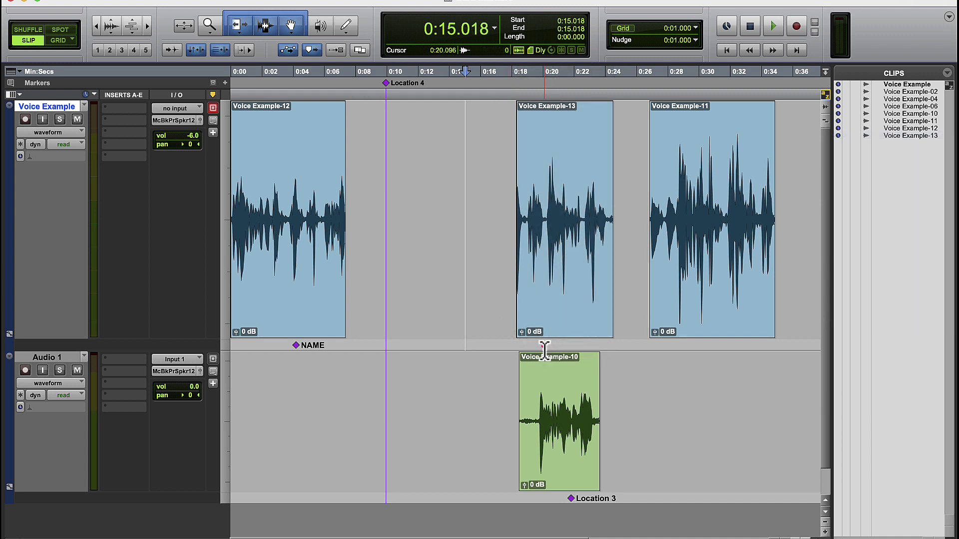
pyautogui.keyDown('alt'); pyautogui.click(544, 345); pyautogui.keyUp('alt')
pyautogui.keyDown('alt'); pyautogui.click(386, 84); pyautogui.keyUp('alt')
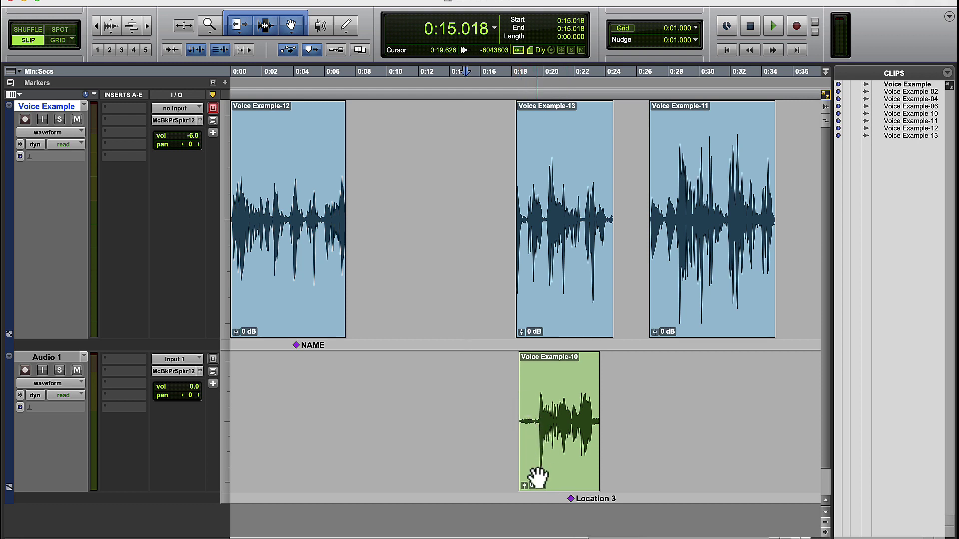
pyautogui.click(546, 444)
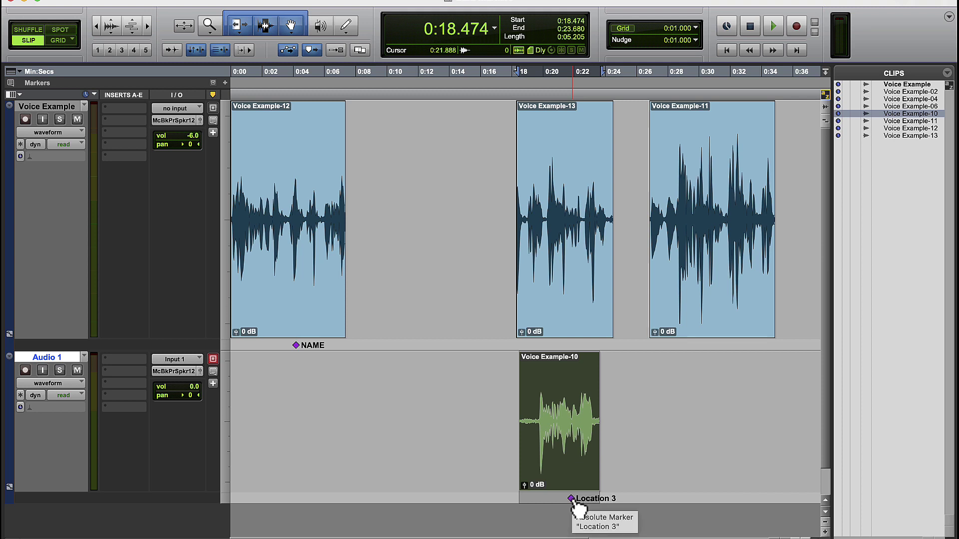
# Snap Location 3 to Voice Example-10's start and move the clip with its marker to 0:15.616
pyautogui.moveTo(574, 502); pyautogui.dragTo(579, 504)
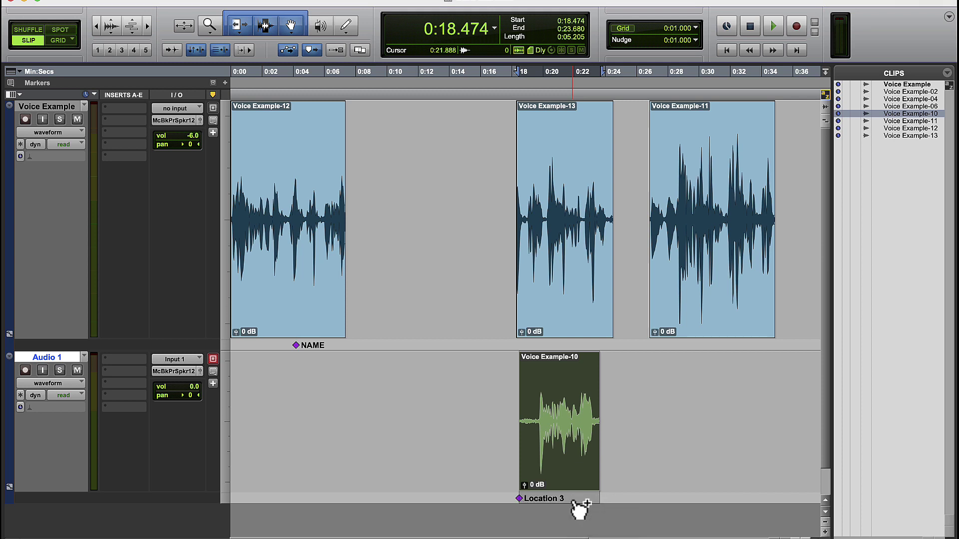
pyautogui.click(486, 407)
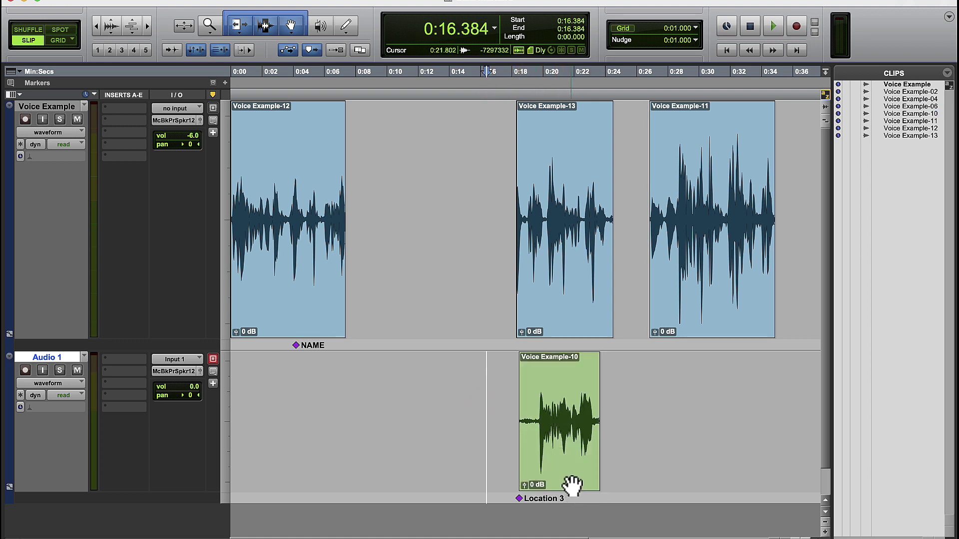
pyautogui.moveTo(571, 485); pyautogui.dragTo(517, 477)
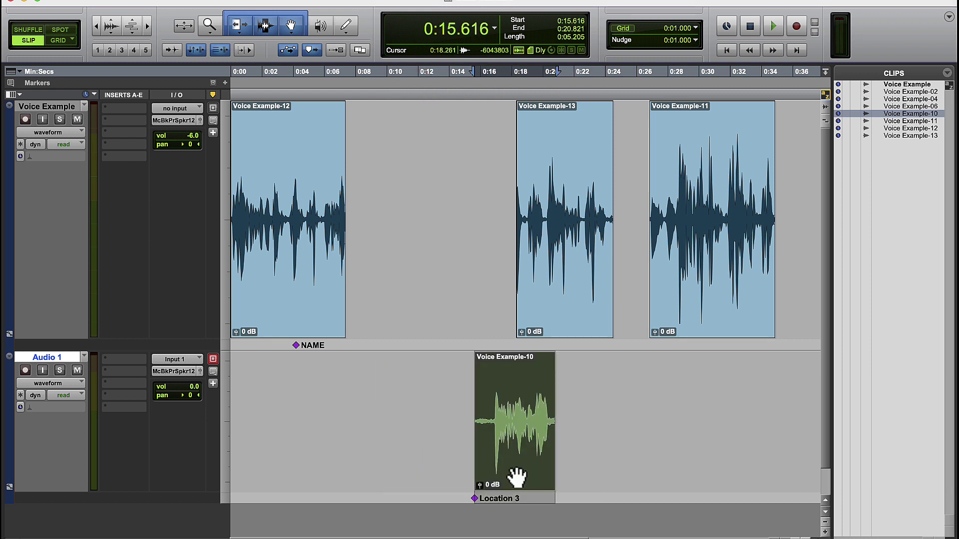
# Re-anchor Location 3 under Voice Example-10's start, move the clip to 0:12.458, and place the cursor at 0:12.330
pyautogui.click(456, 388)
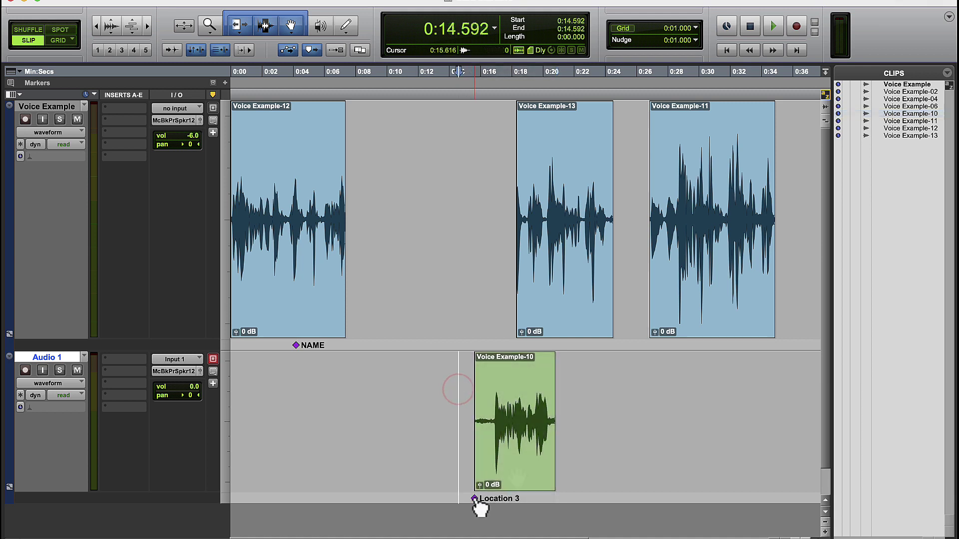
pyautogui.moveTo(472, 498); pyautogui.dragTo(412, 500)
pyautogui.moveTo(508, 485); pyautogui.dragTo(597, 488)
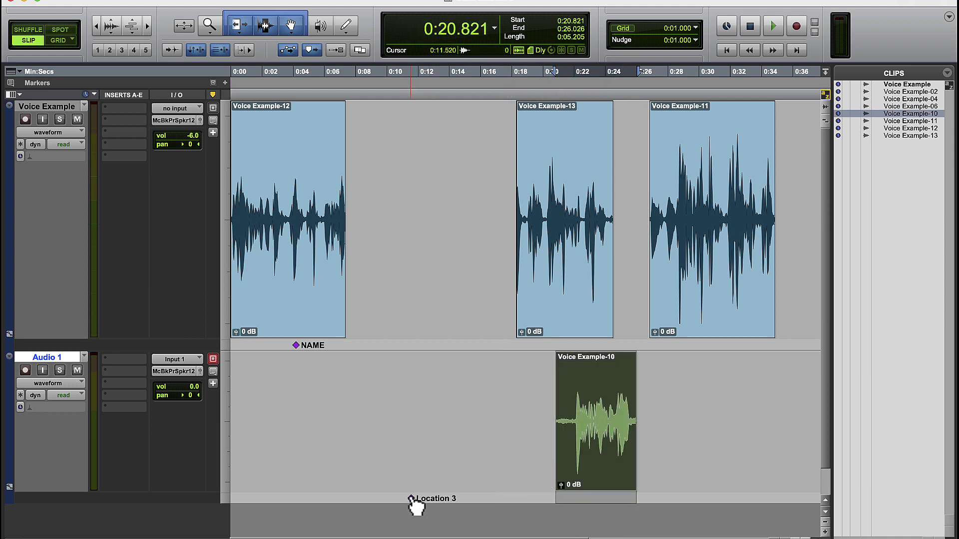
pyautogui.moveTo(411, 498); pyautogui.dragTo(581, 509)
pyautogui.click(682, 451)
pyautogui.moveTo(620, 469); pyautogui.dragTo(526, 474)
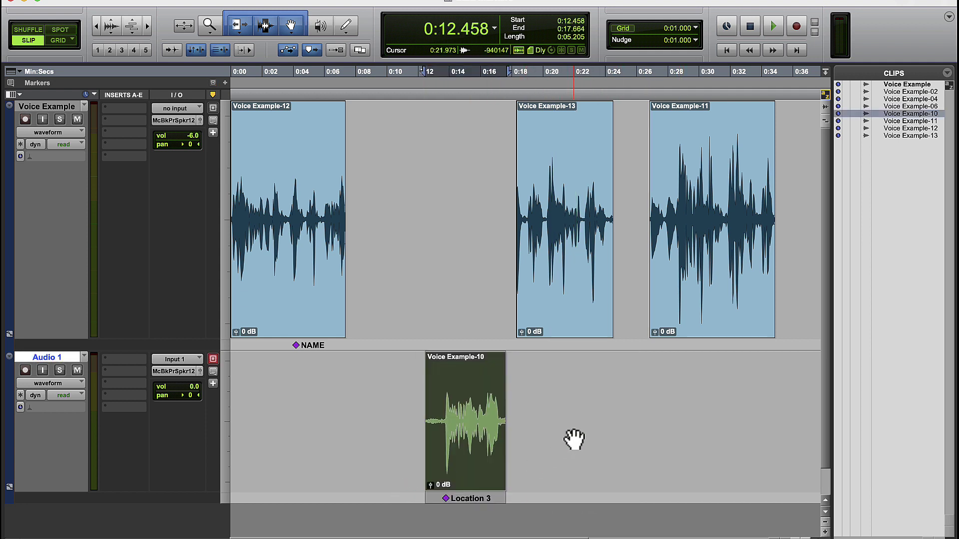
pyautogui.click(424, 181)
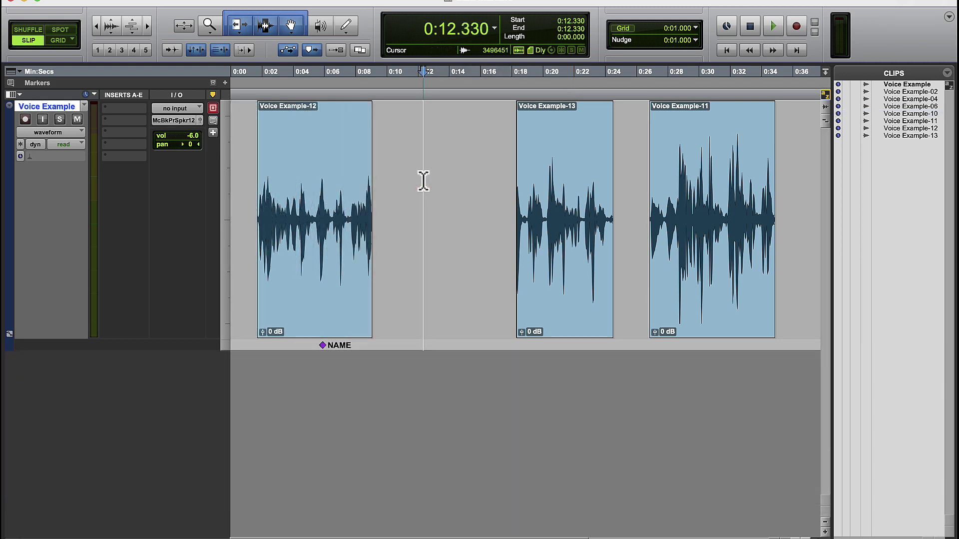
# Rename Voice Example-12 to USE THIS, delete it from the track, and drag it back from the Clips list near 0:05.4
pyautogui.doubleClick(334, 291)
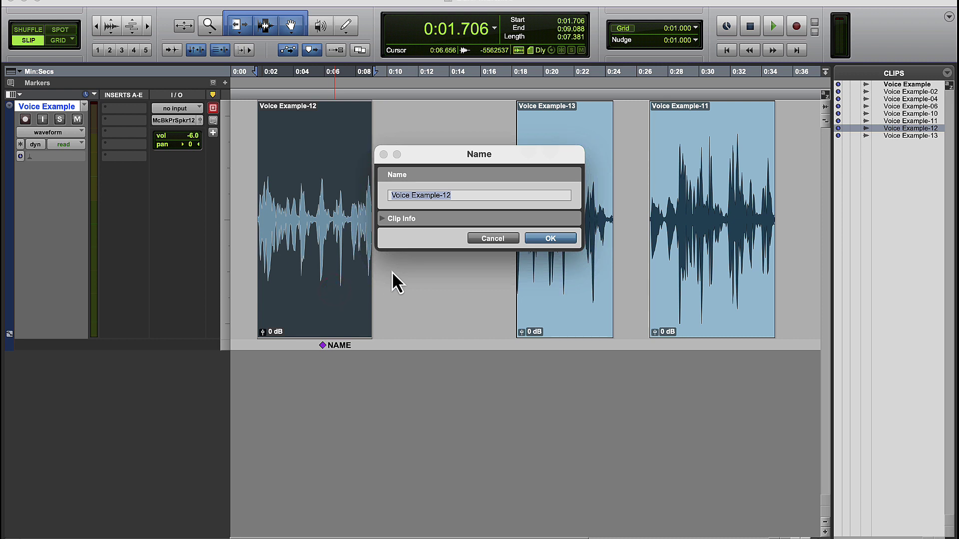
pyautogui.write('USE THIS')
pyautogui.press('Return')
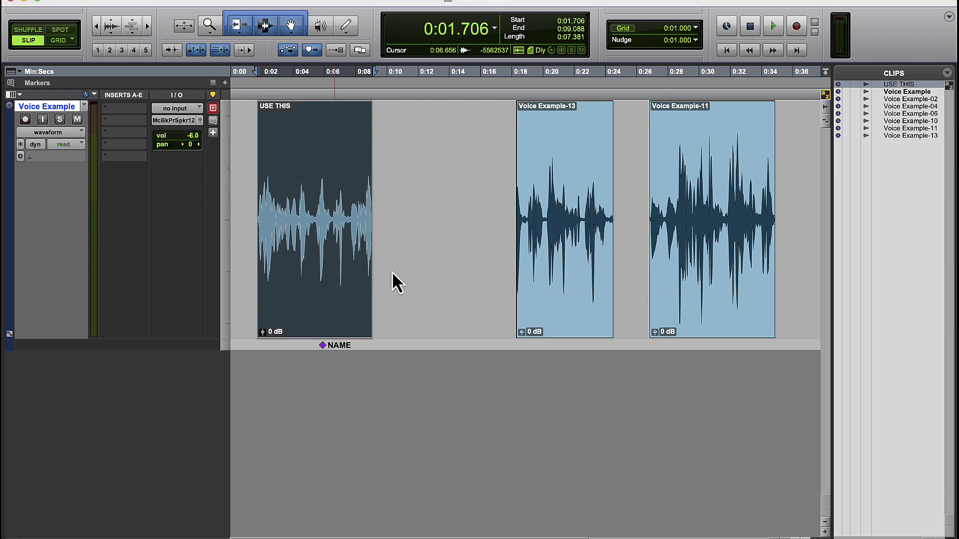
pyautogui.press('Delete')
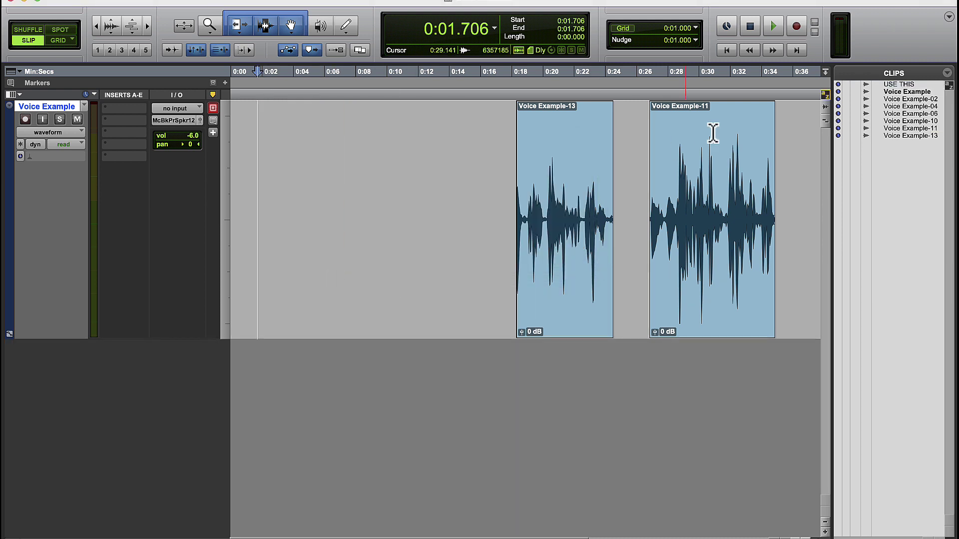
pyautogui.moveTo(896, 86); pyautogui.dragTo(314, 180)
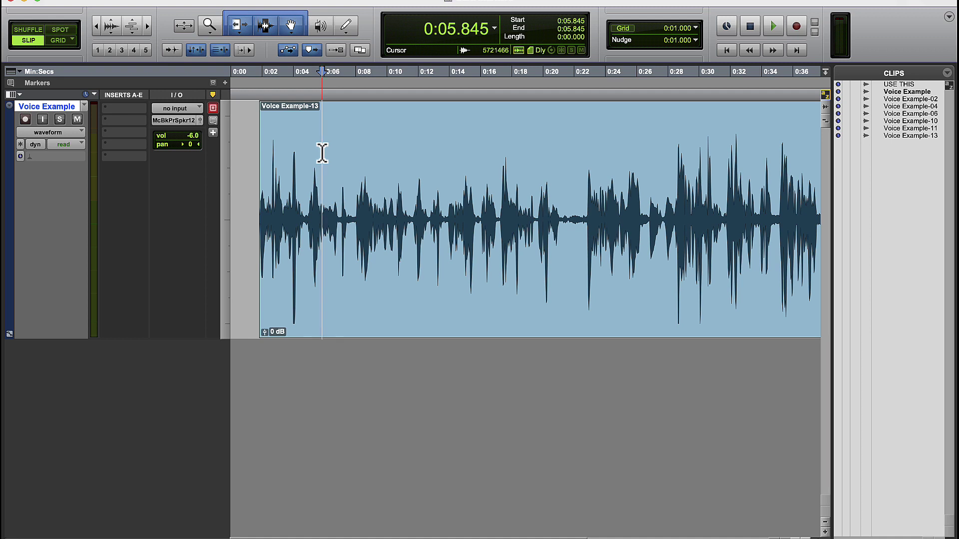
# Play the voice clip from 0:05.845, dropping timeline markers Location 1, 2 and 3 along it
pyautogui.press('space')
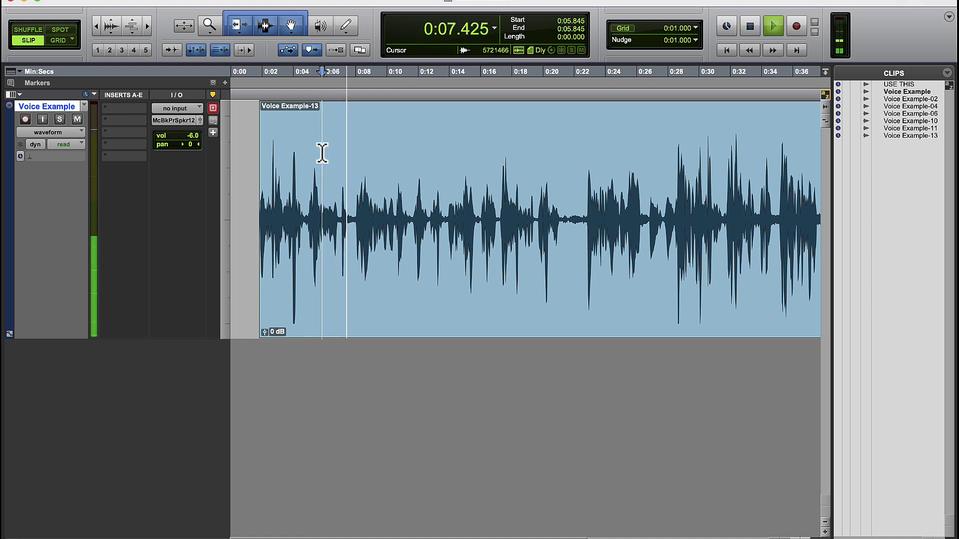
pyautogui.press('KP_Enter')
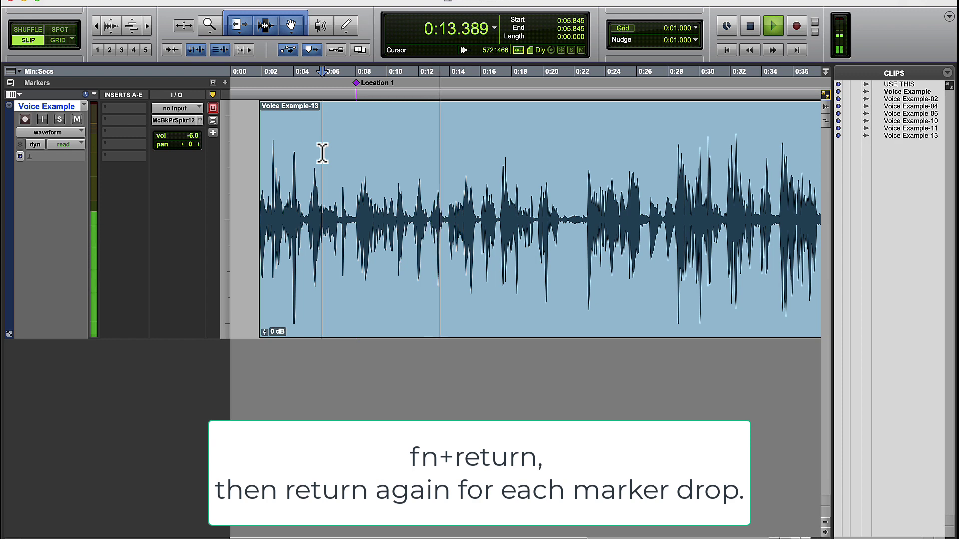
pyautogui.press('KP_Enter')
pyautogui.press('Return')
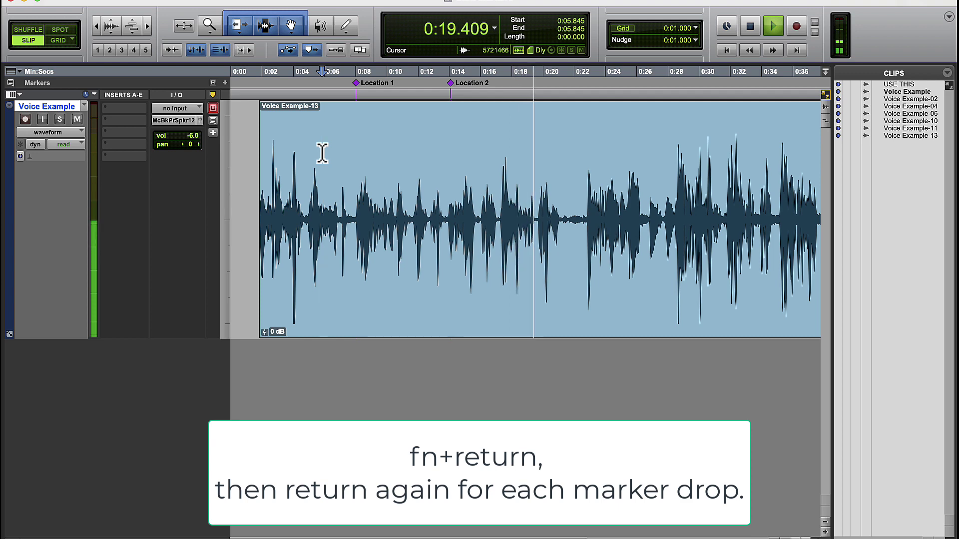
pyautogui.press('KP_Enter')
pyautogui.press('Return')
pyautogui.press('space')
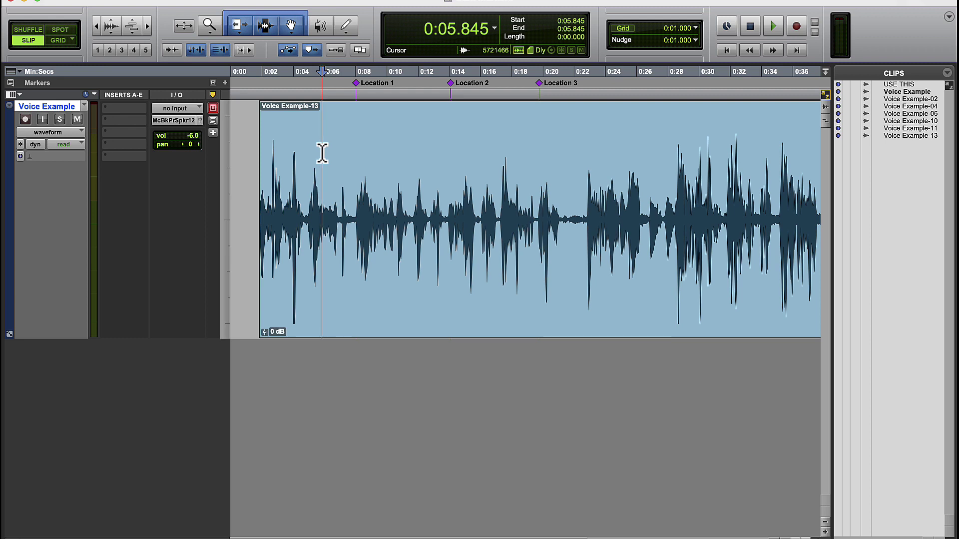
# Play from 0:21.162, adding track markers Location 4, 5 and 6 on the Voice Example track
pyautogui.click(560, 138)
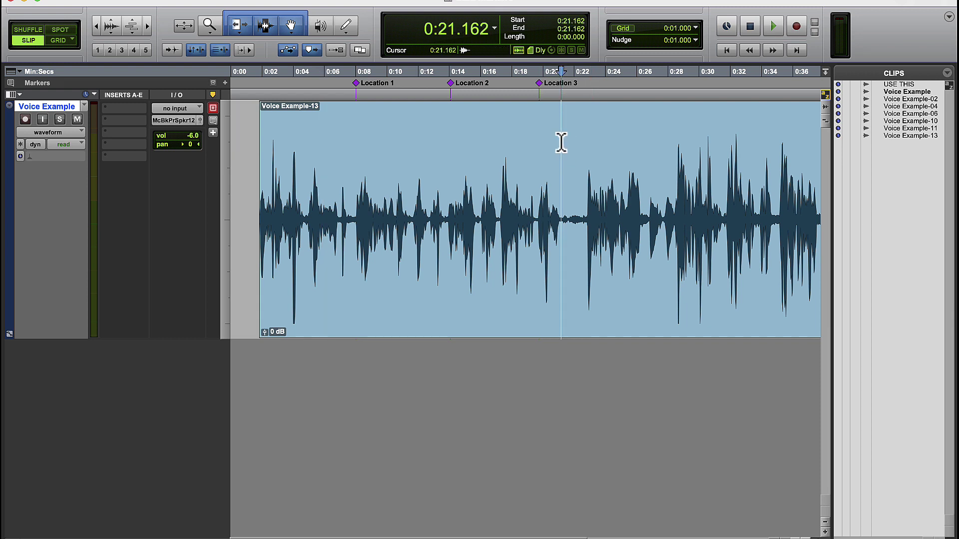
pyautogui.press('space')
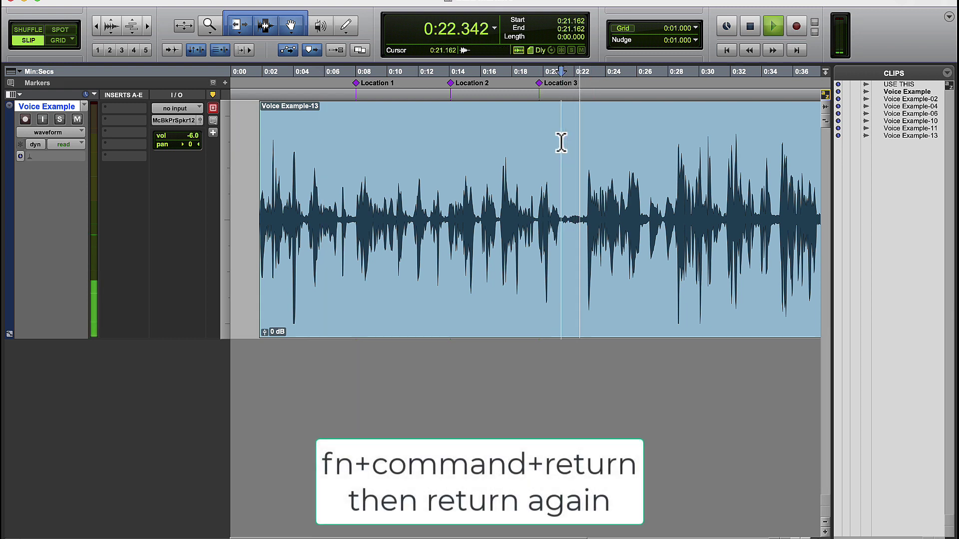
pyautogui.press('super+KP_Enter')
pyautogui.press('Return')
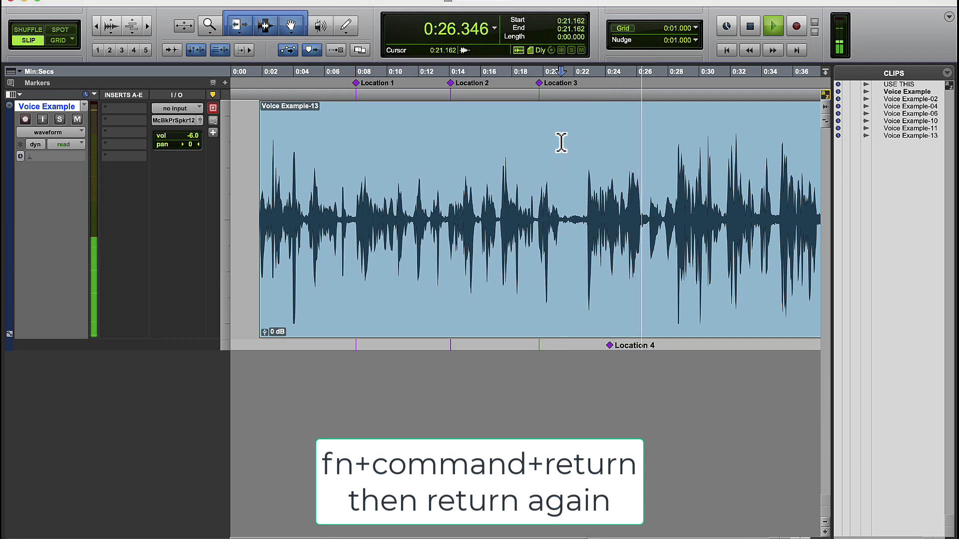
pyautogui.press('super+KP_Enter')
pyautogui.press('Return')
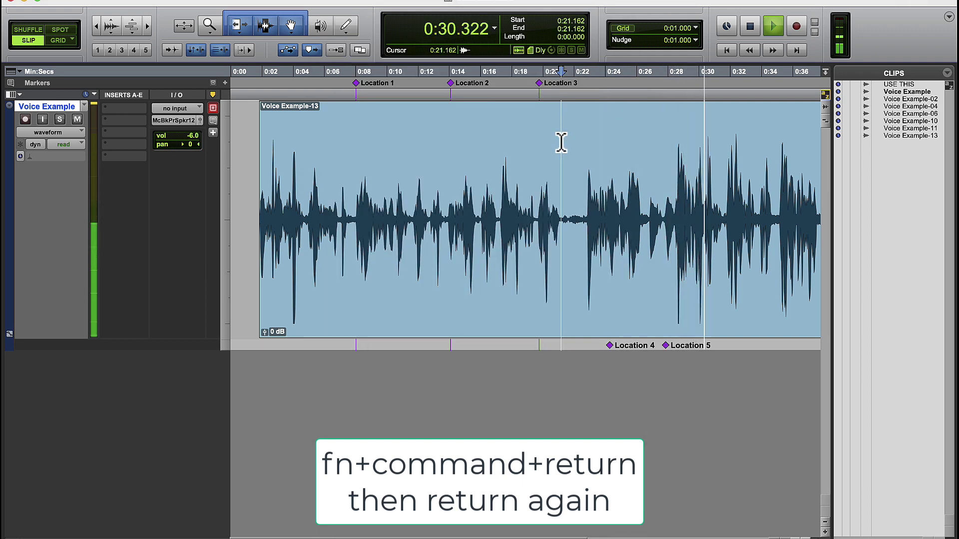
pyautogui.press('super+KP_Enter')
pyautogui.press('Return')
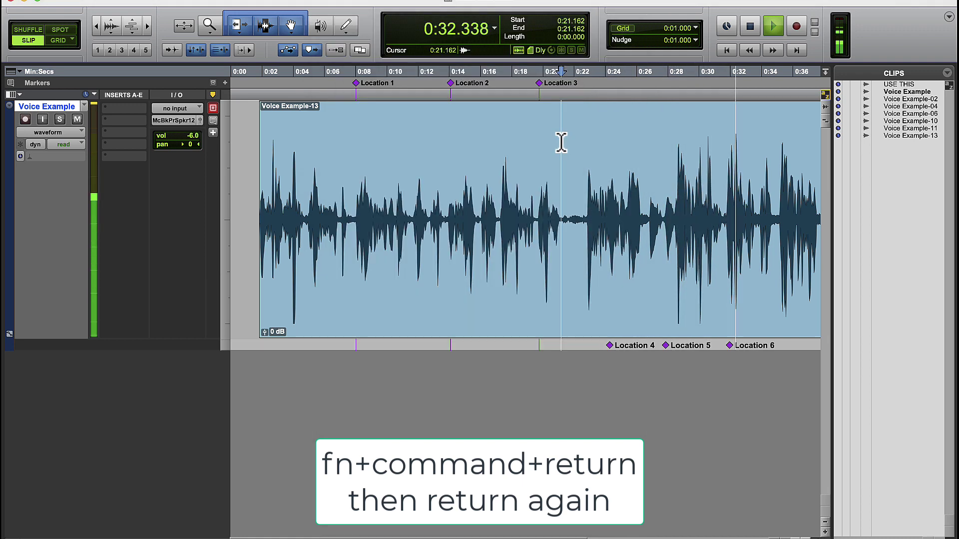
pyautogui.press('space')
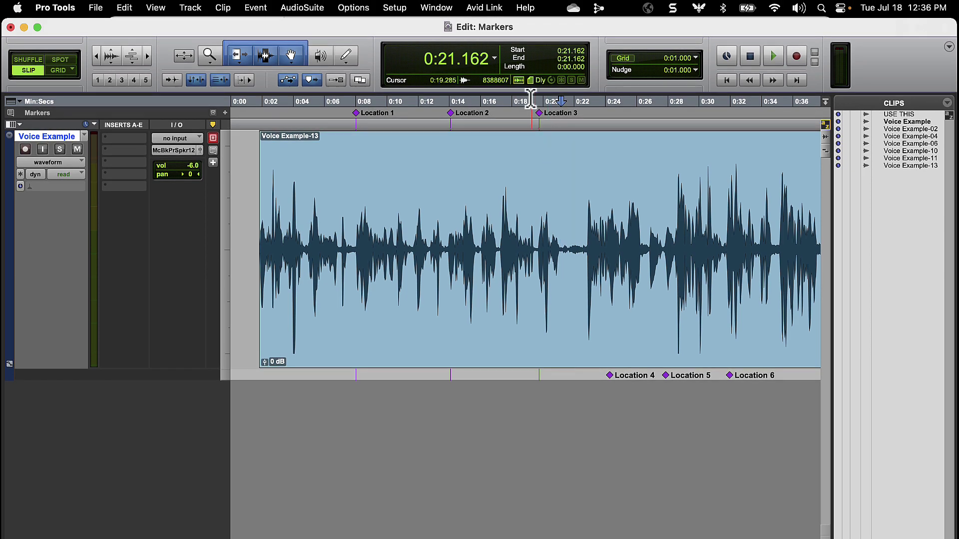
# Show the Memory Locations window and jump the playhead to markers Location 1 through 5
pyautogui.click(439, 10)
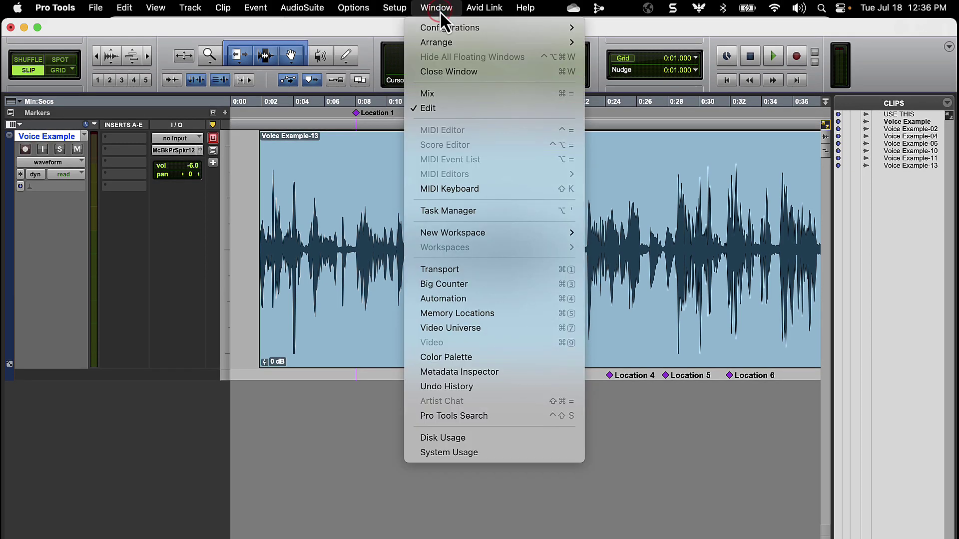
pyautogui.click(475, 315)
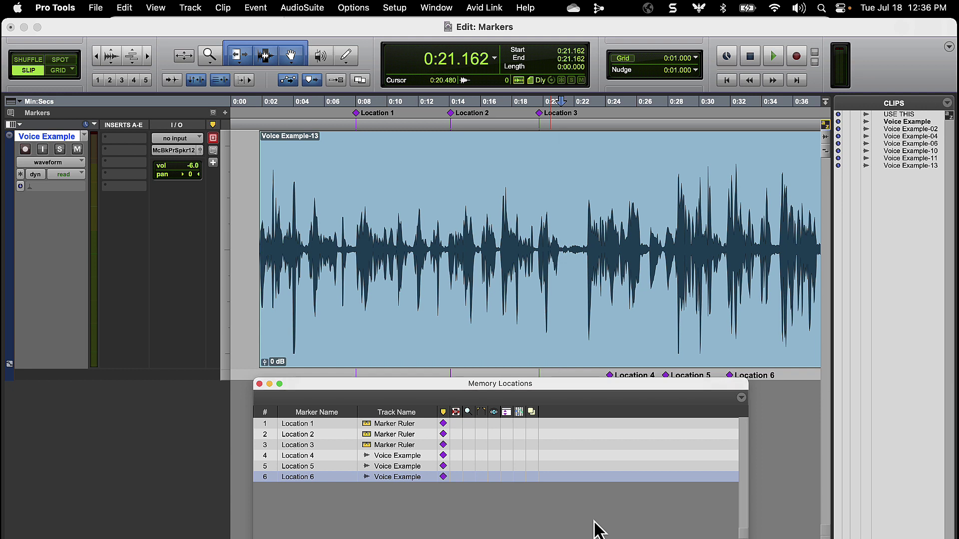
pyautogui.click(389, 423)
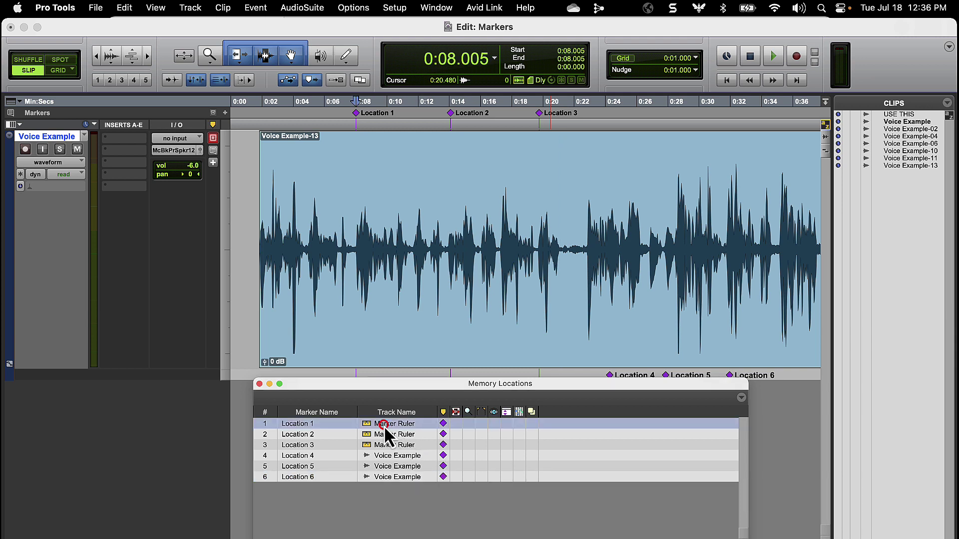
pyautogui.click(389, 436)
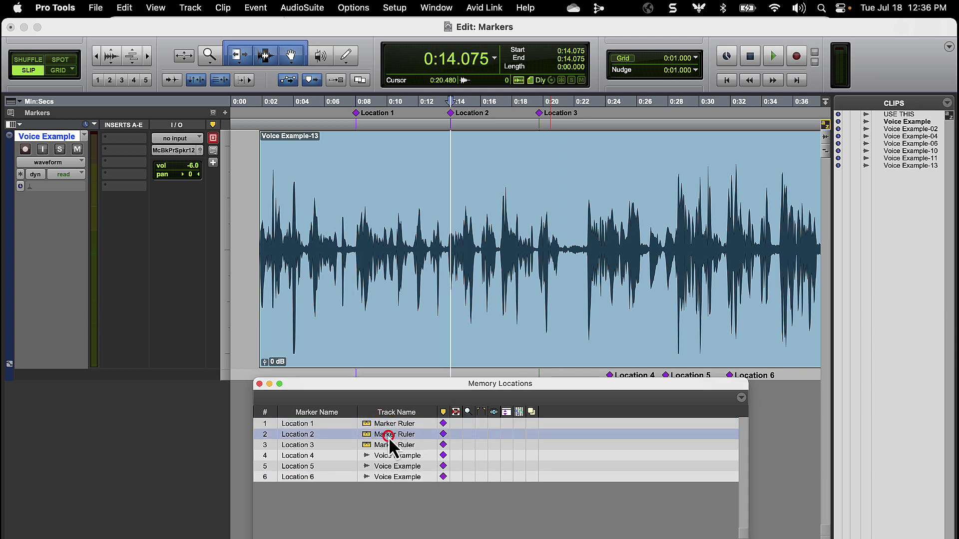
pyautogui.click(392, 445)
pyautogui.click(394, 456)
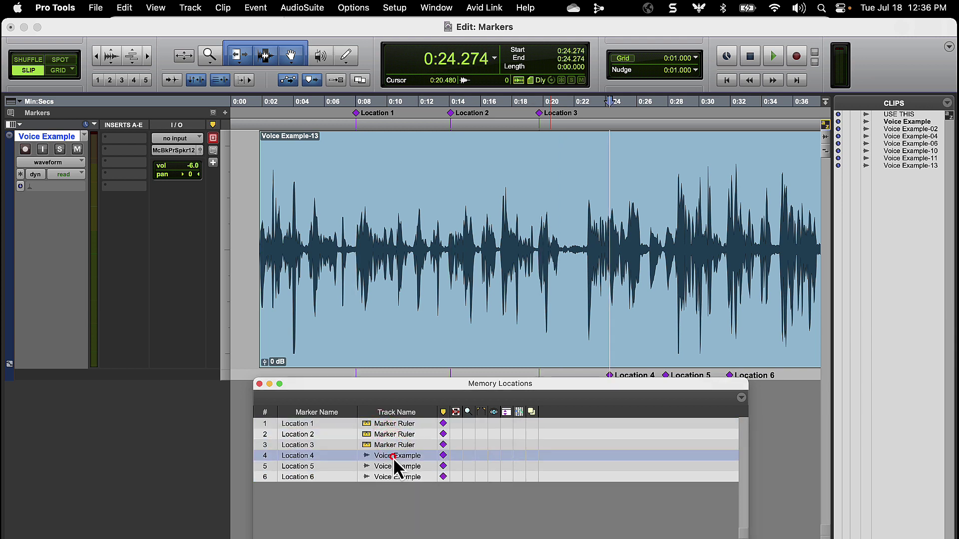
pyautogui.click(397, 467)
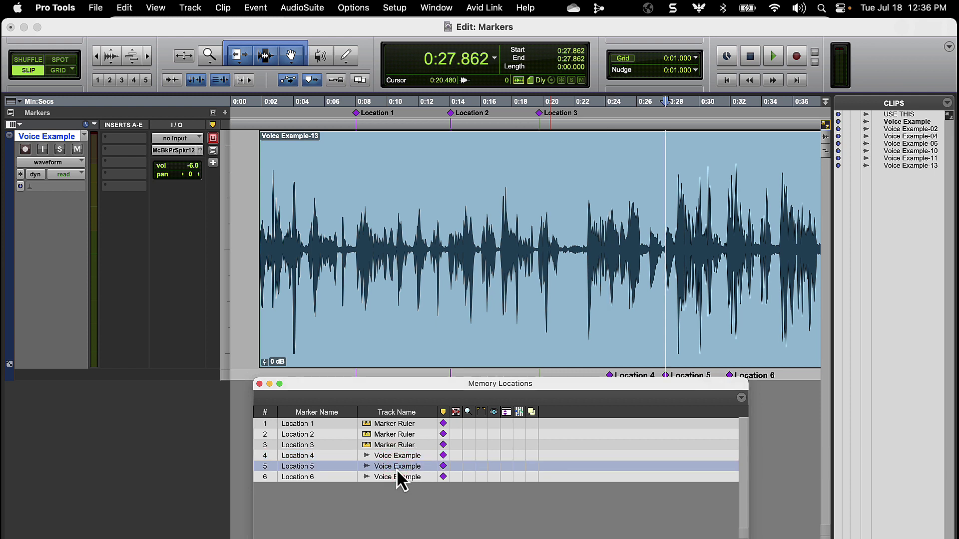